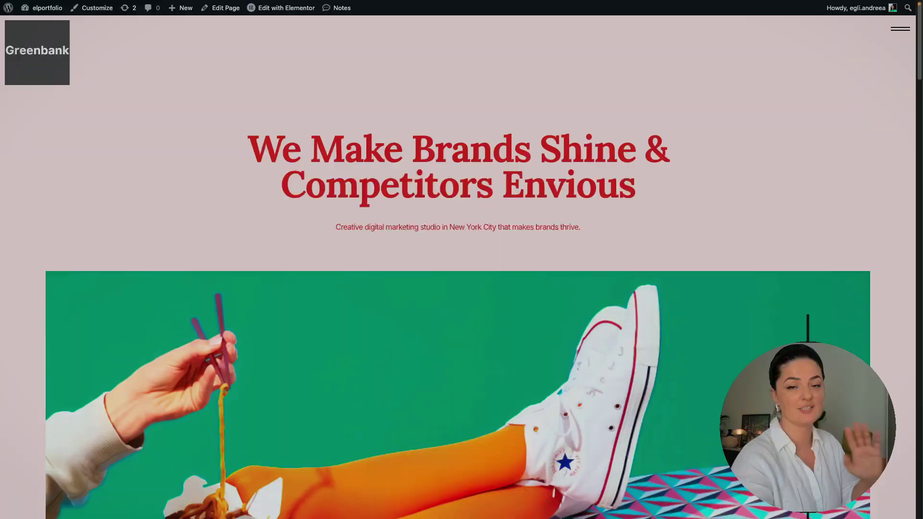
Switch from the WordPress Pages list to the tab with the Cloudways hosting plans page.
{"action": "mouse_move", "coordinate": [2, 154]}
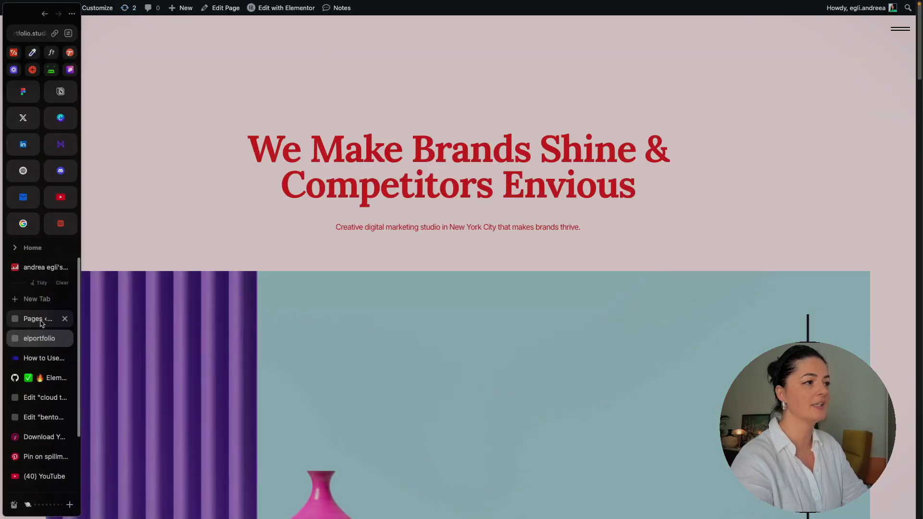
{"action": "left_click", "coordinate": [42, 319]}
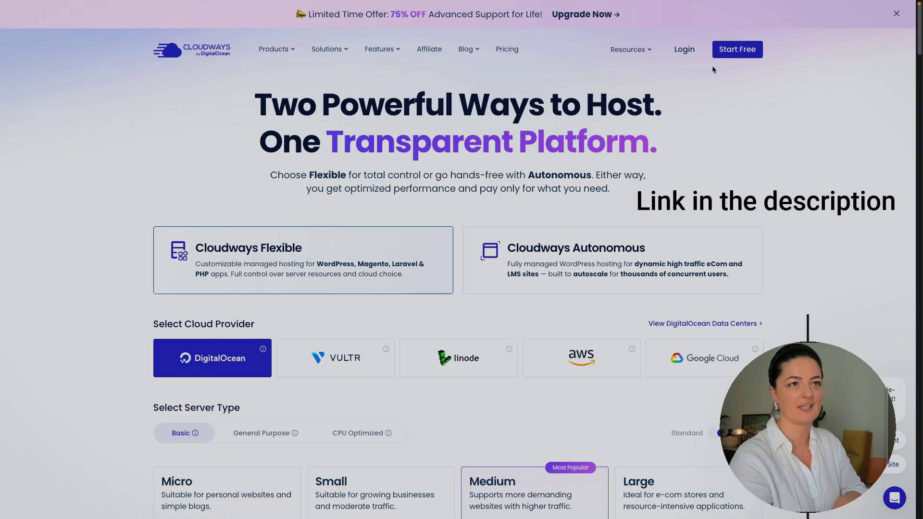
Log into the Cloudways account and go to the empty My Servers page.
{"action": "left_click", "coordinate": [689, 53]}
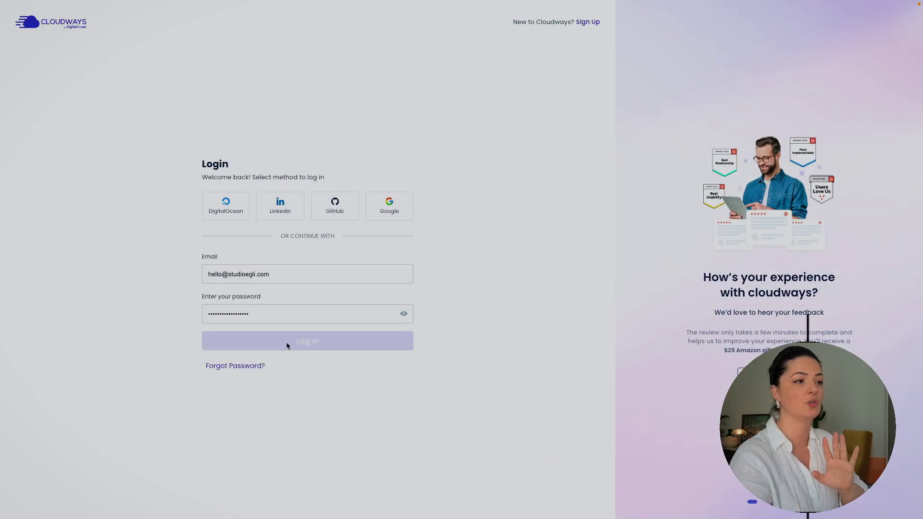
{"action": "left_click", "coordinate": [287, 342]}
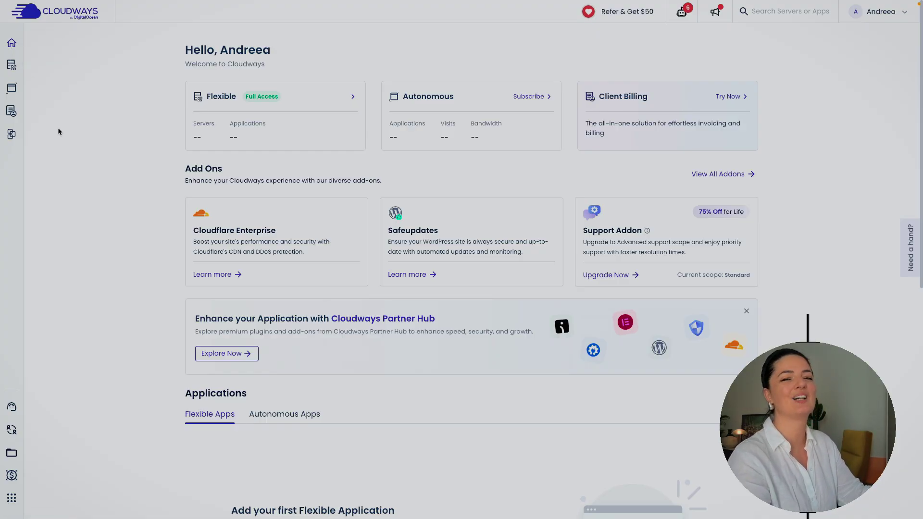
{"action": "left_click", "coordinate": [10, 67]}
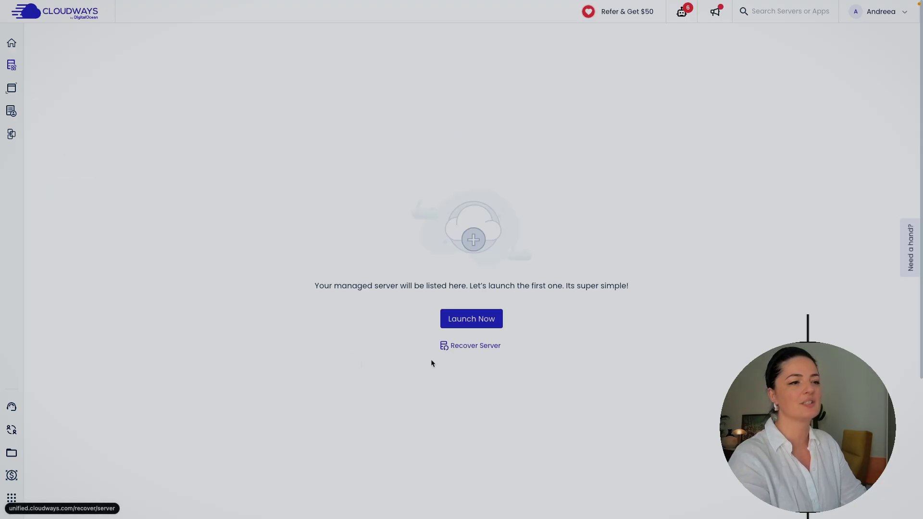
Start a WordPress 6.2.2 server named 'migrated website' under the saved studio project.
{"action": "left_click", "coordinate": [460, 327]}
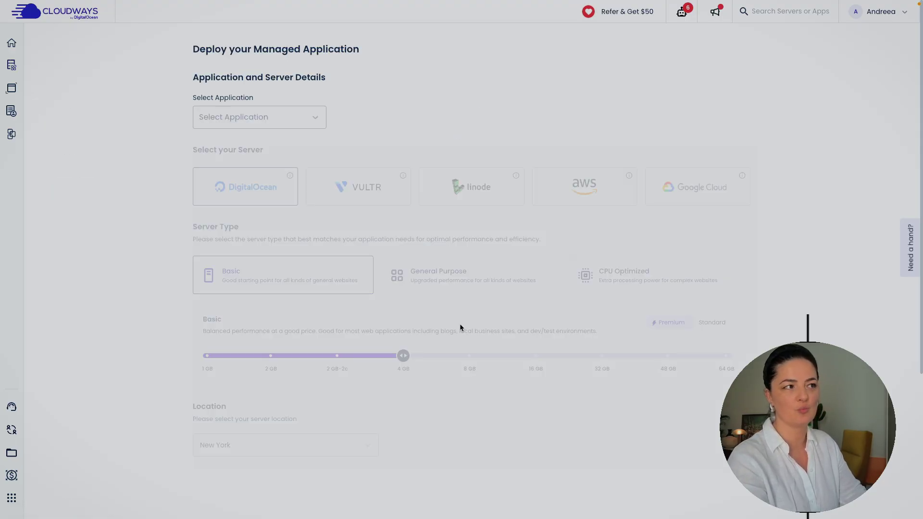
{"action": "left_click", "coordinate": [274, 125]}
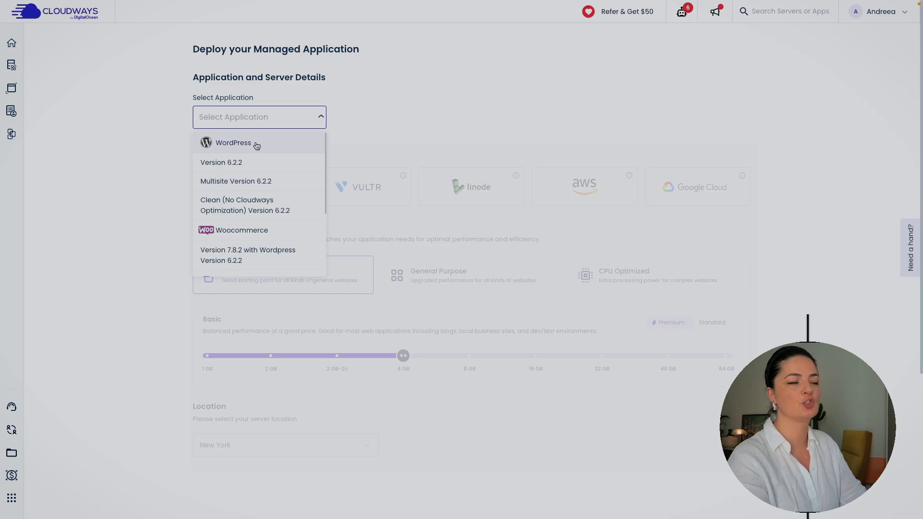
{"action": "left_click", "coordinate": [228, 163]}
{"action": "left_click", "coordinate": [407, 118]}
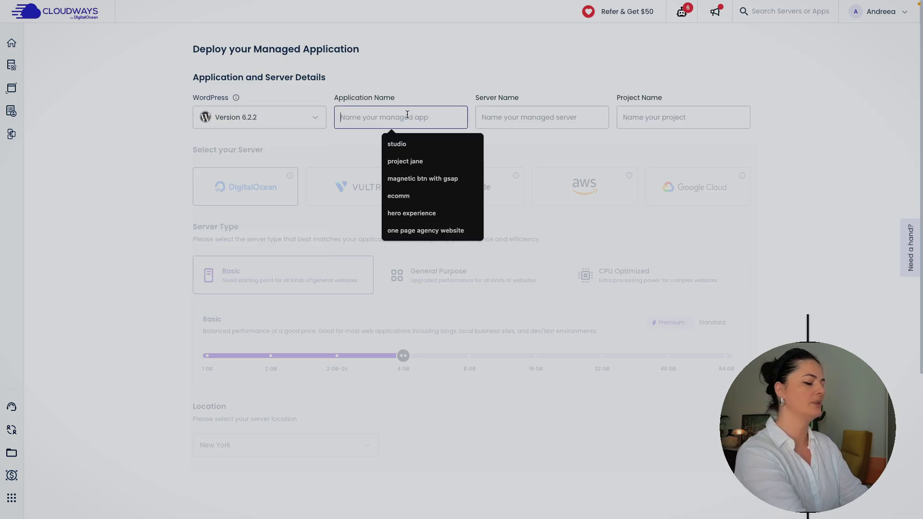
{"action": "type", "text": "migrated website"}
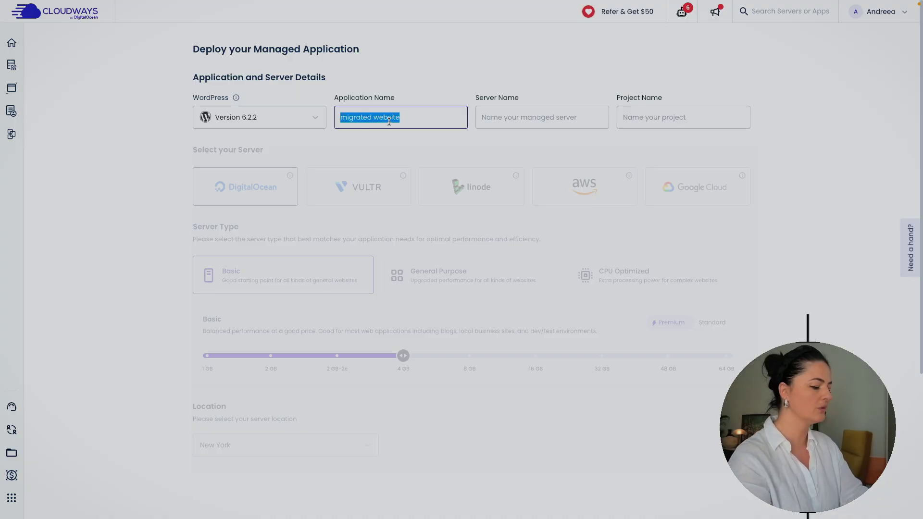
{"action": "left_click", "coordinate": [540, 115]}
{"action": "type", "text": "migrated website"}
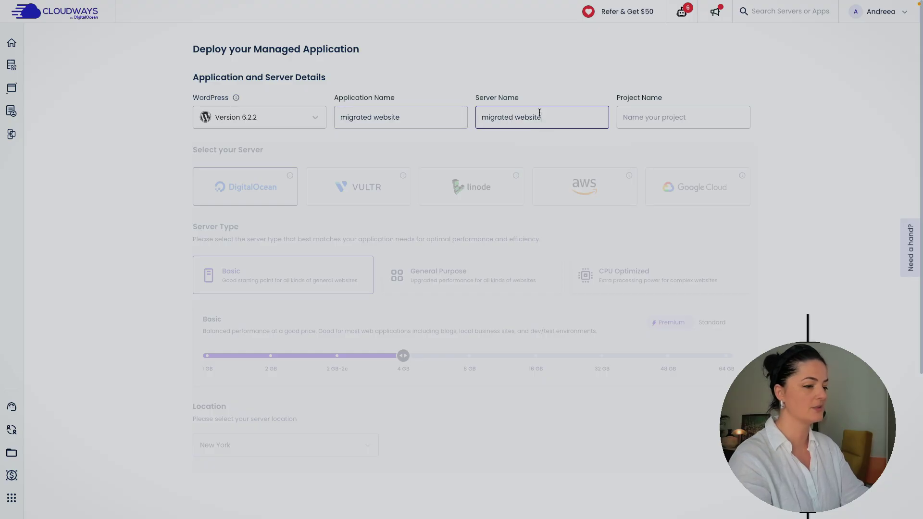
{"action": "left_click", "coordinate": [677, 118]}
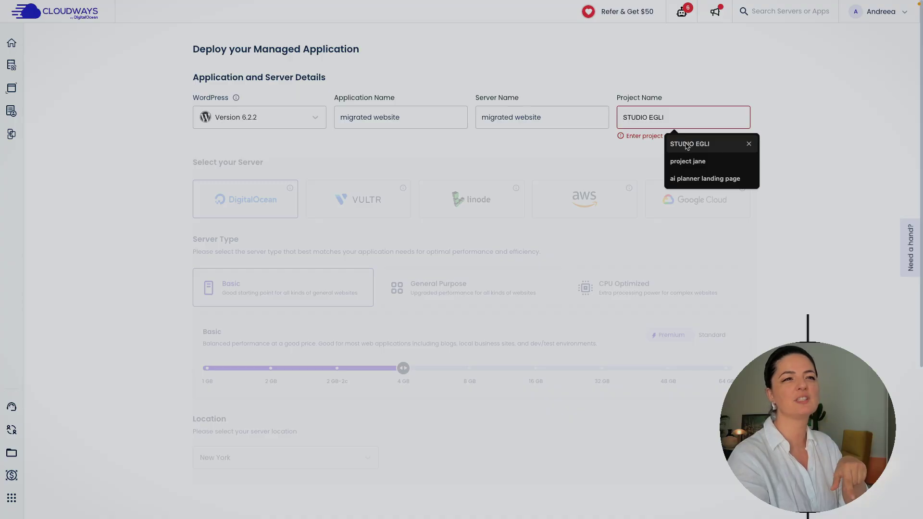
{"action": "left_click", "coordinate": [686, 144]}
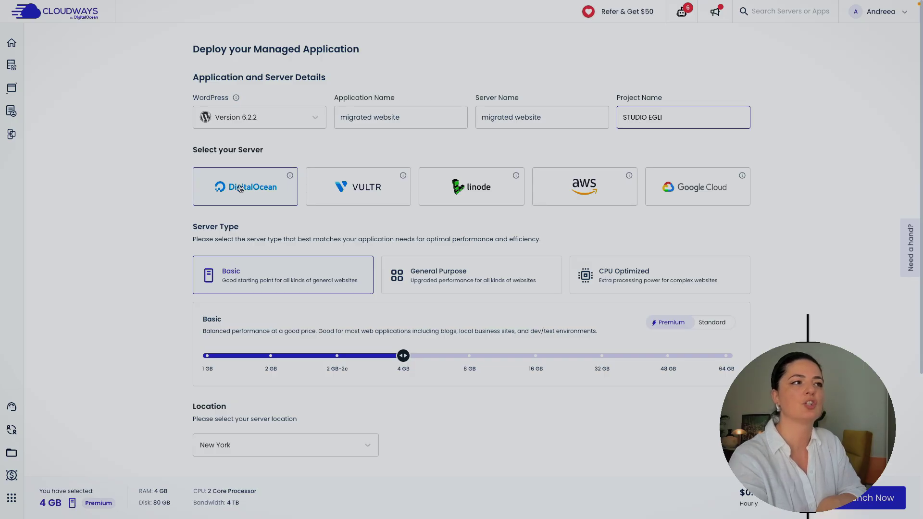
Size the server at 2 GB-2c, place it in Frankfurt, and launch it.
{"action": "left_click_drag", "start_coordinate": [398, 361], "coordinate": [345, 361]}
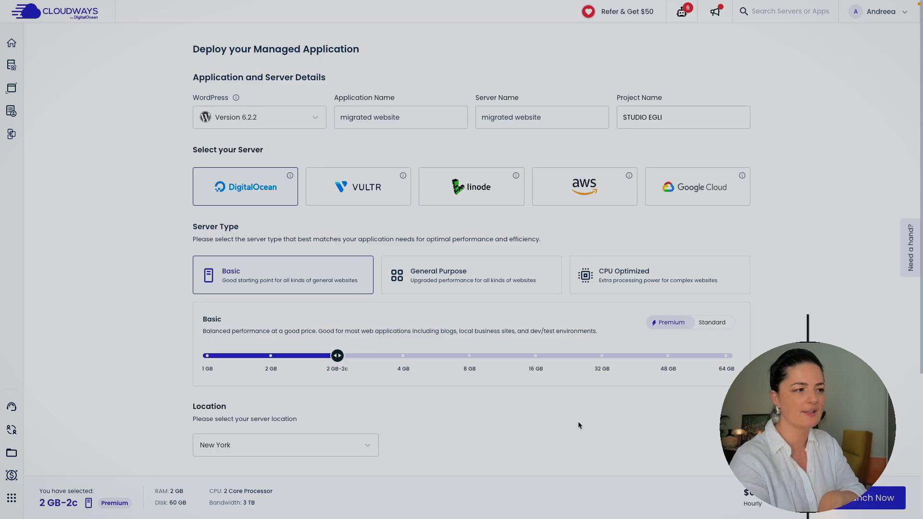
{"action": "scroll", "coordinate": [578, 421], "scroll_direction": "down", "scroll_amount": 3}
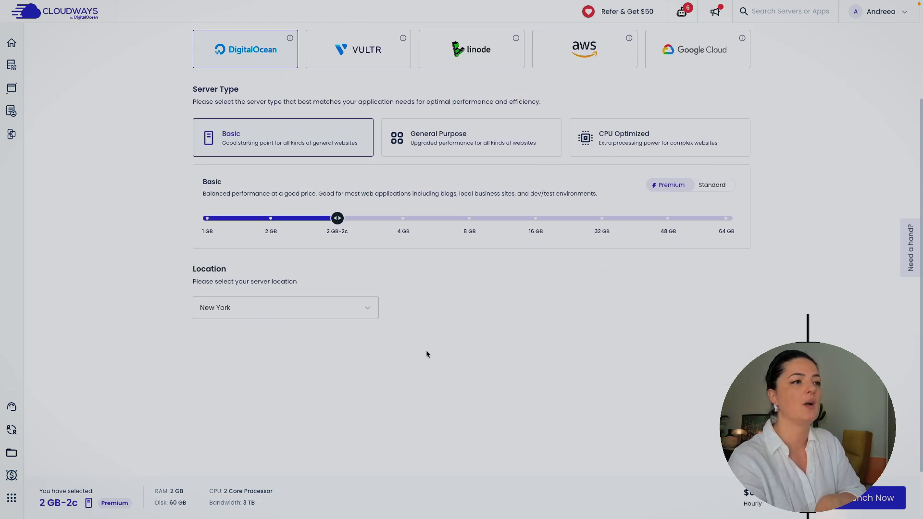
{"action": "left_click", "coordinate": [368, 308]}
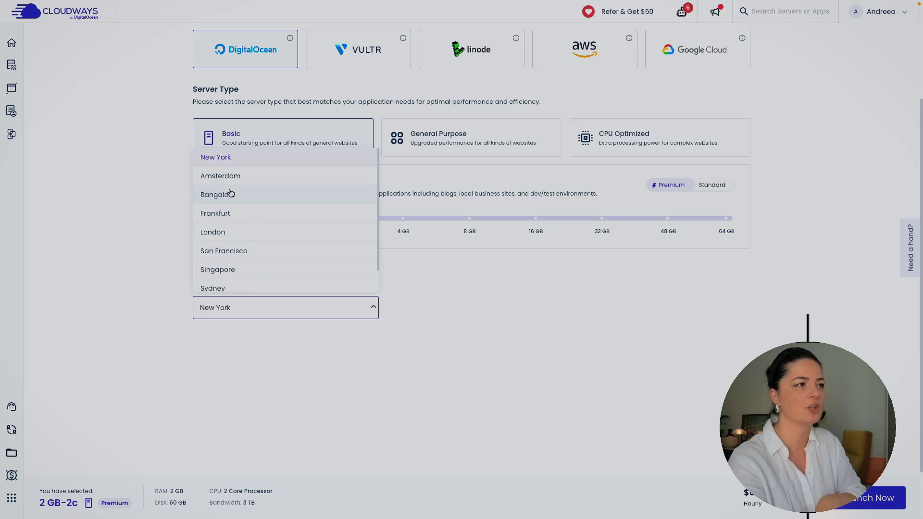
{"action": "left_click", "coordinate": [233, 214]}
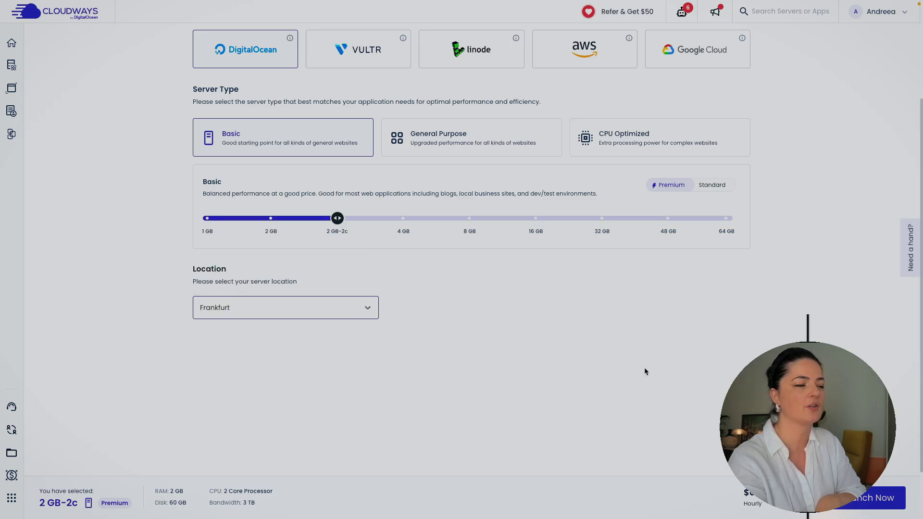
{"action": "scroll", "coordinate": [645, 367], "scroll_direction": "up", "scroll_amount": 3}
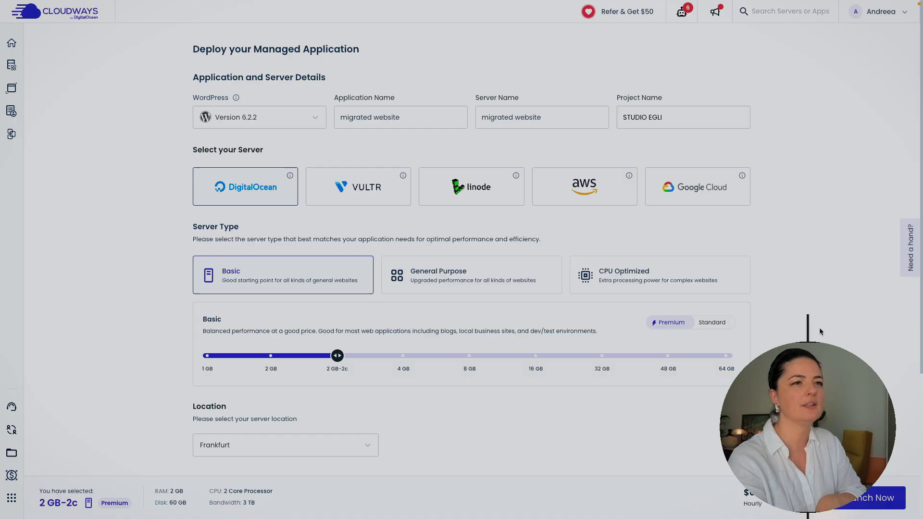
{"action": "left_click", "coordinate": [865, 497]}
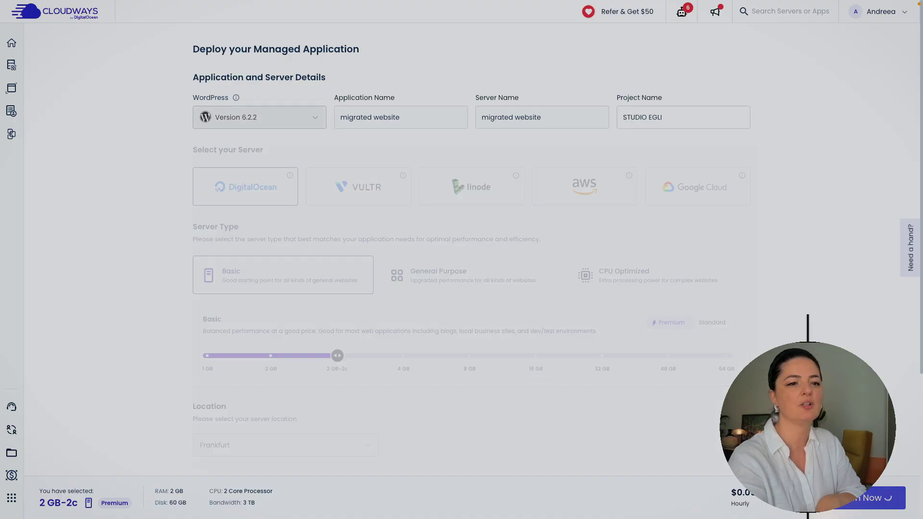
Dismiss the referral offer, create the project 'project jane', and return to My Servers.
{"action": "left_click", "coordinate": [605, 155]}
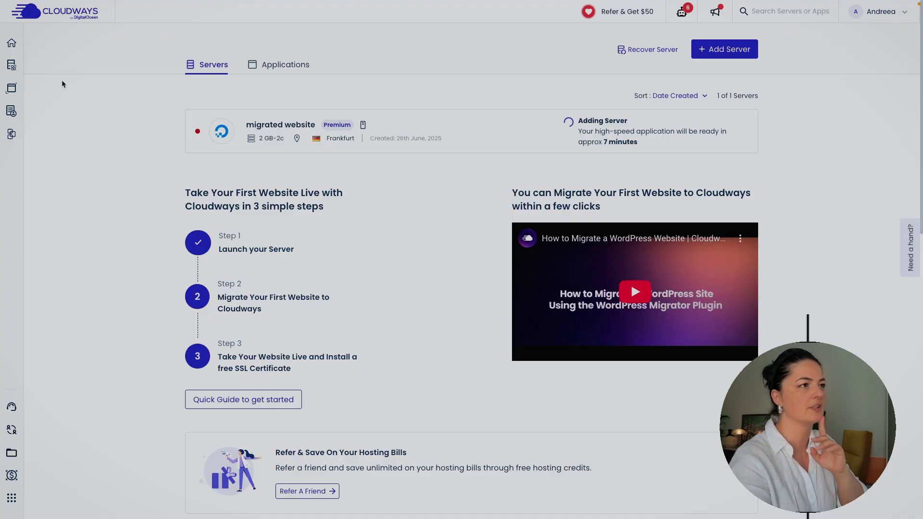
{"action": "mouse_move", "coordinate": [13, 66]}
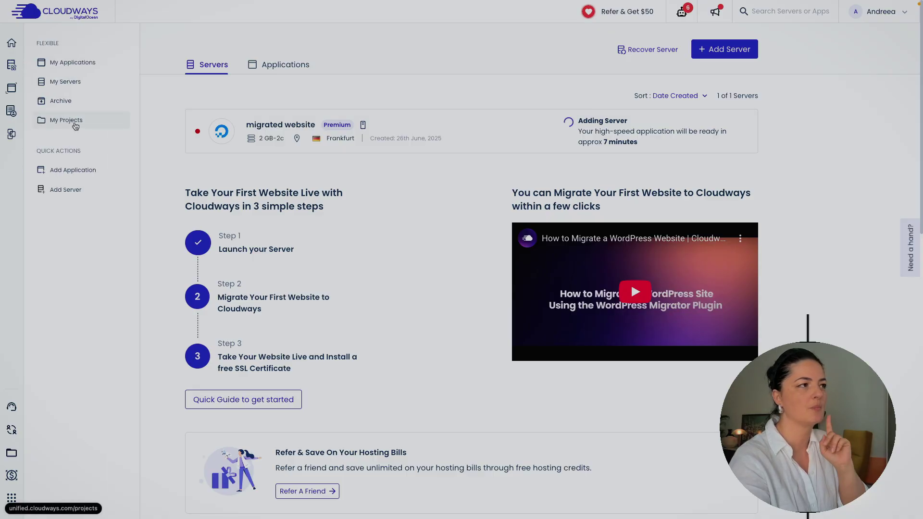
{"action": "left_click", "coordinate": [66, 119]}
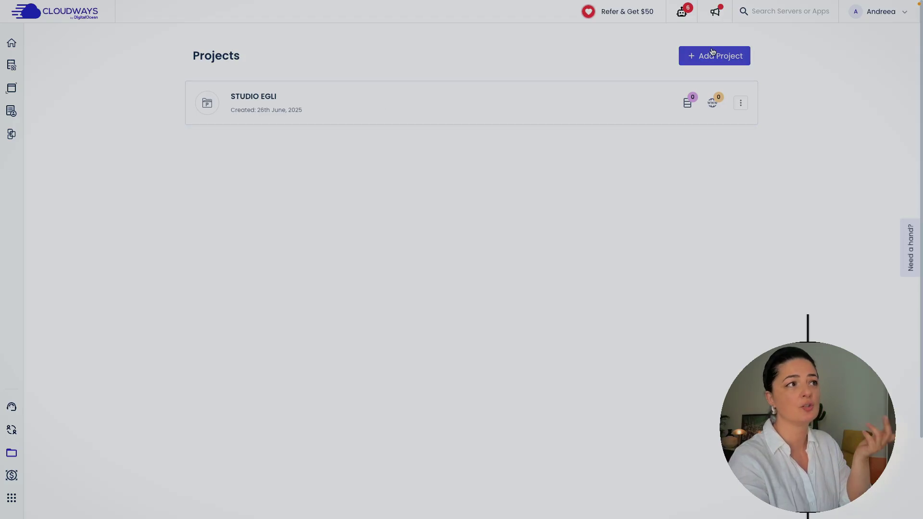
{"action": "left_click", "coordinate": [695, 56]}
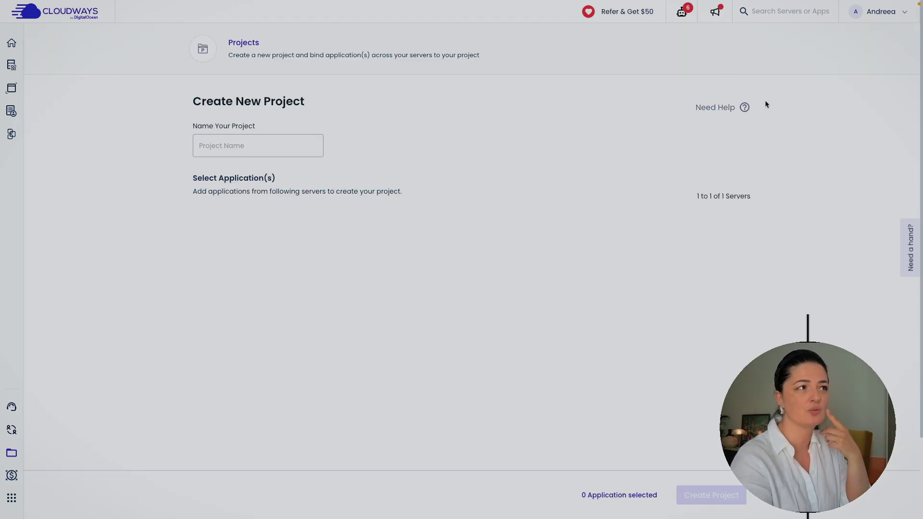
{"action": "left_click", "coordinate": [238, 145]}
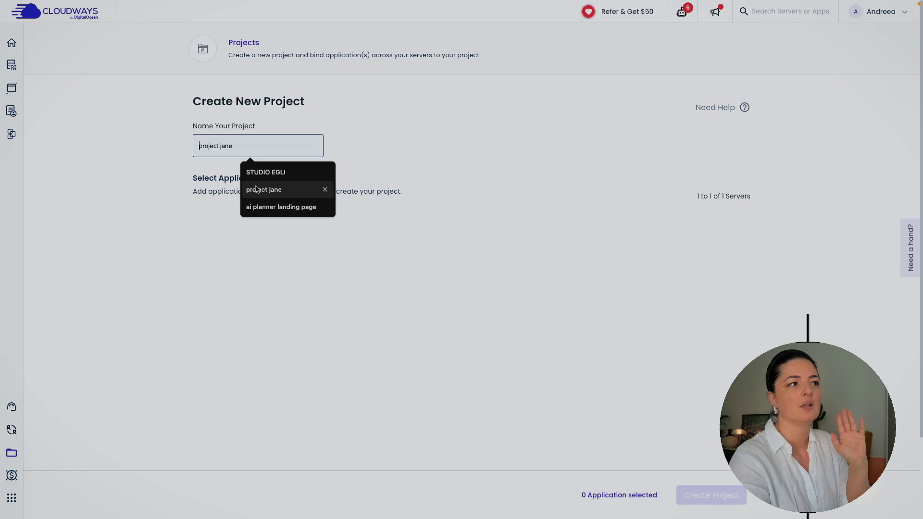
{"action": "left_click", "coordinate": [312, 189]}
{"action": "left_click", "coordinate": [734, 495]}
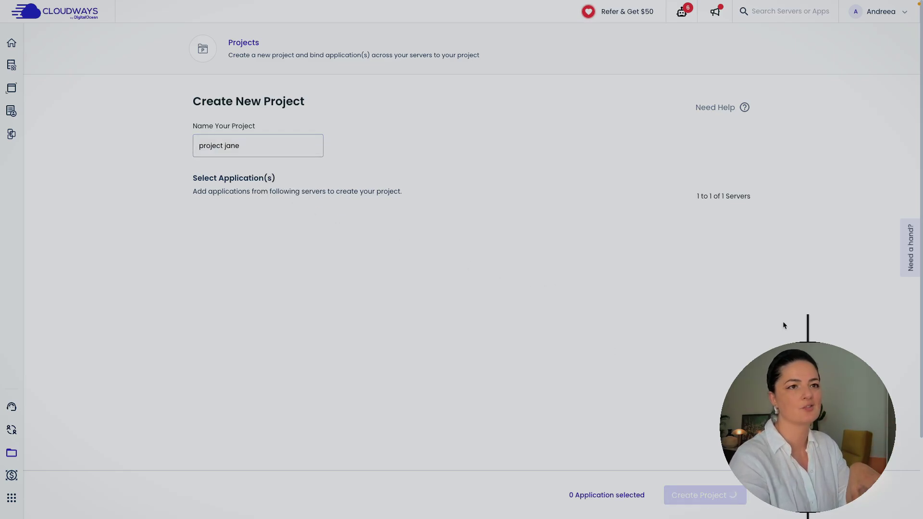
{"action": "mouse_move", "coordinate": [11, 88]}
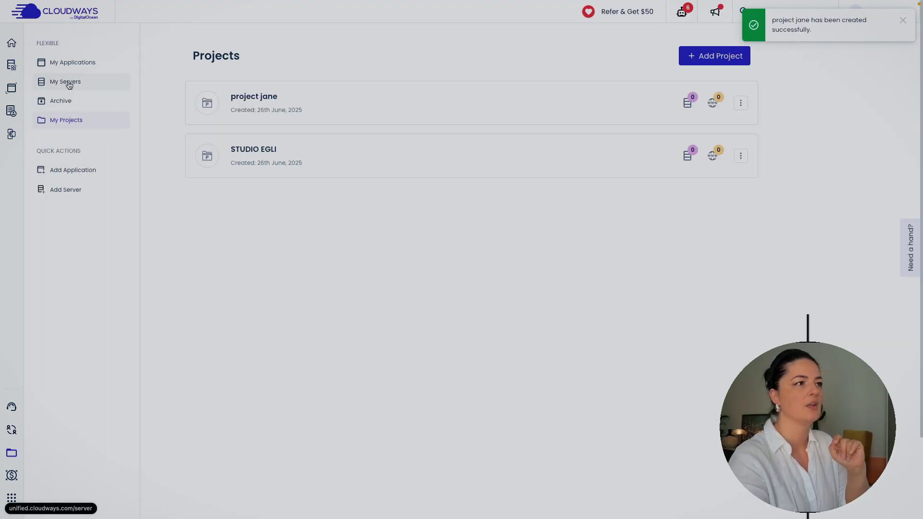
{"action": "left_click", "coordinate": [69, 83]}
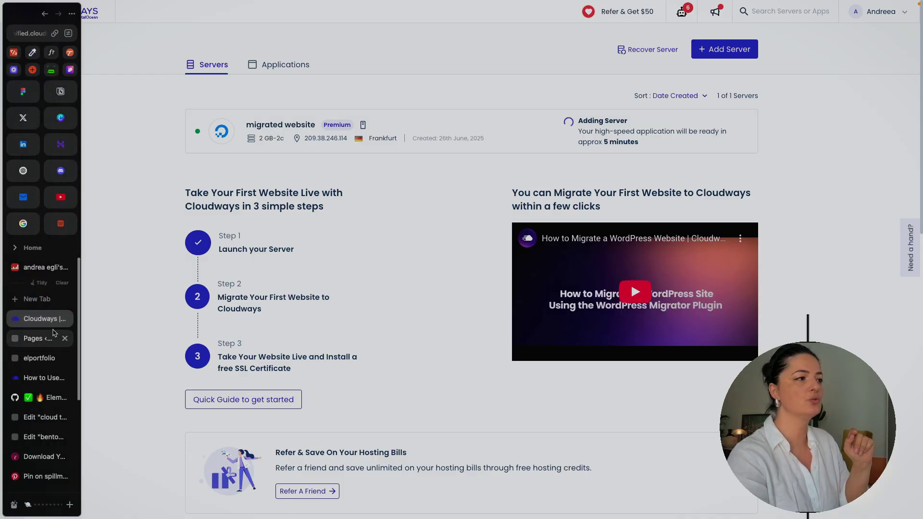
Search plugins for 'cloudways', then install and activate Cloudways WordPress Migrator.
{"action": "left_click", "coordinate": [29, 336]}
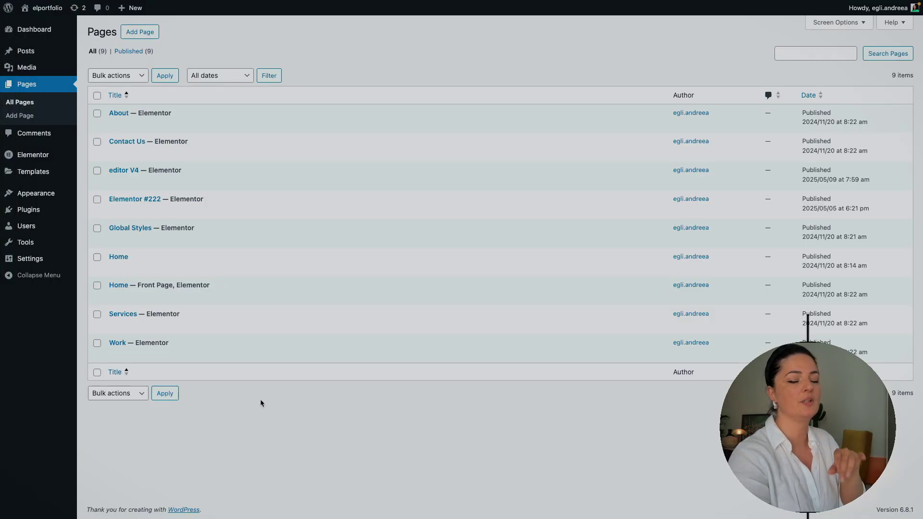
{"action": "left_click", "coordinate": [40, 216]}
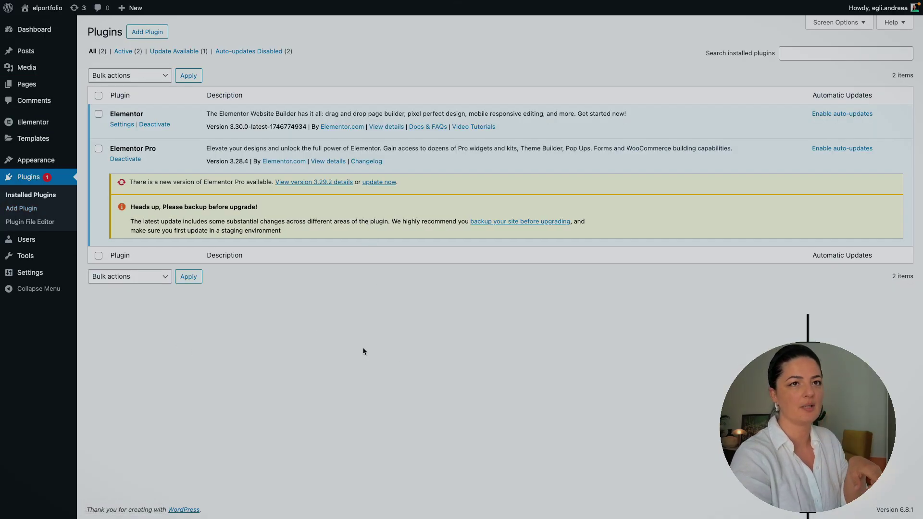
{"action": "left_click", "coordinate": [160, 34]}
{"action": "left_click", "coordinate": [729, 59]}
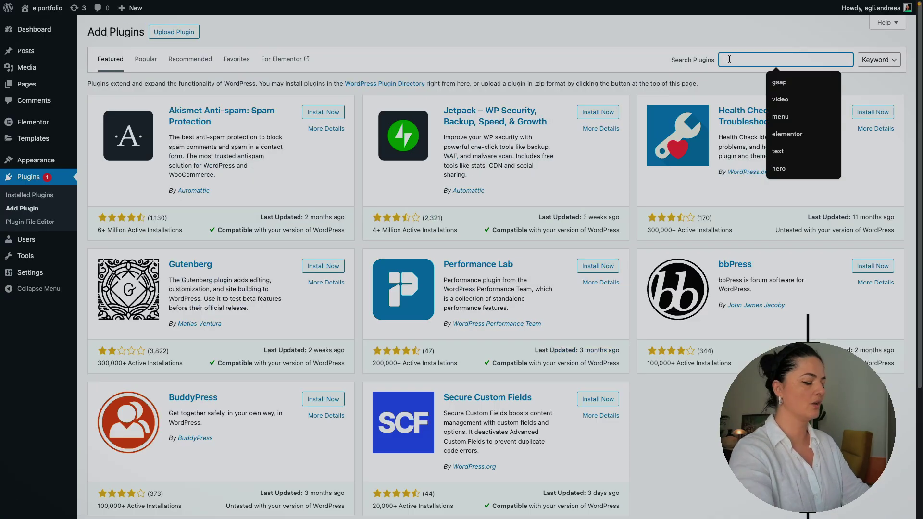
{"action": "type", "text": "cloudway"}
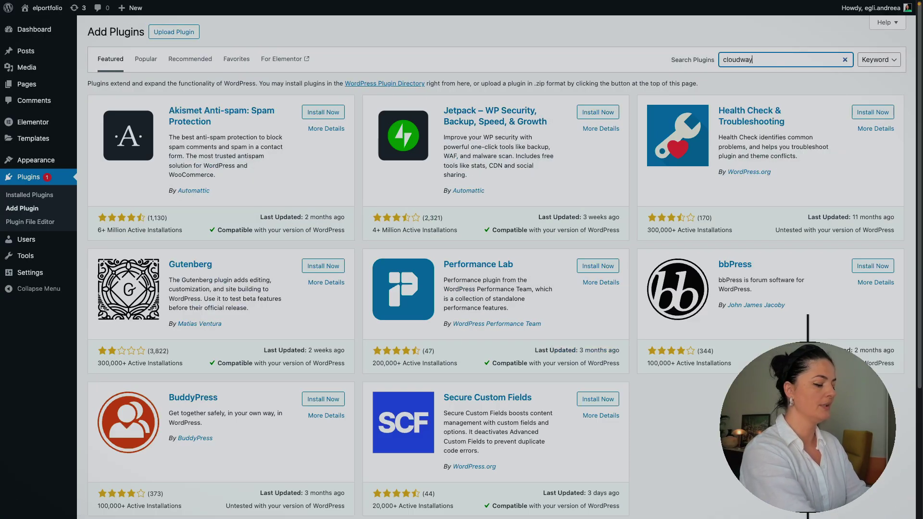
{"action": "type", "text": "s"}
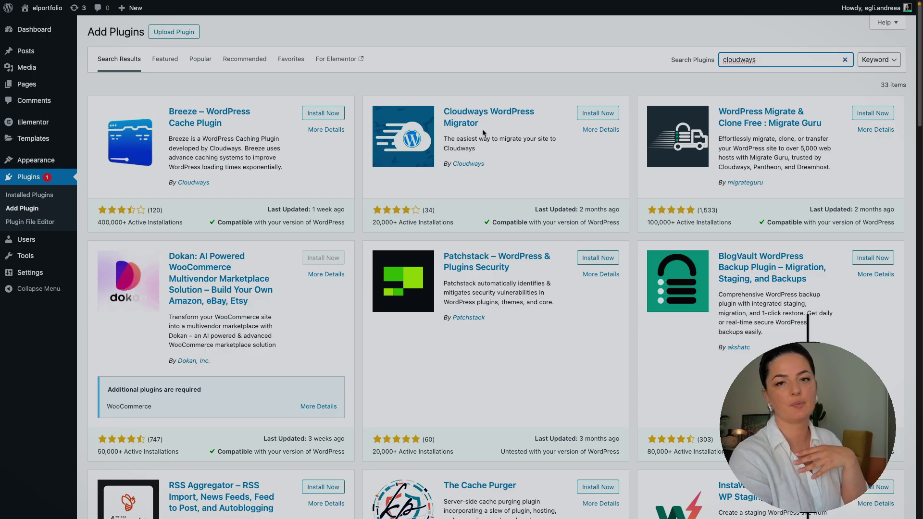
{"action": "left_click", "coordinate": [597, 118]}
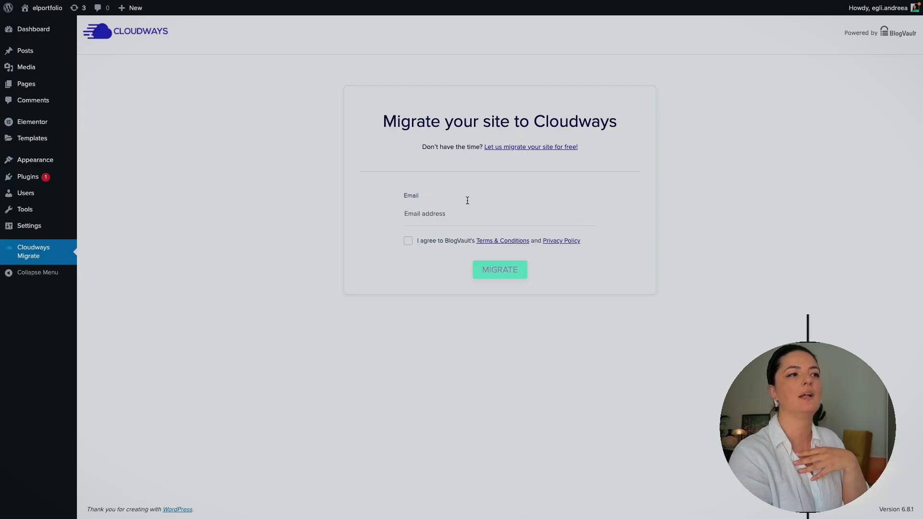
{"action": "left_click", "coordinate": [426, 207]}
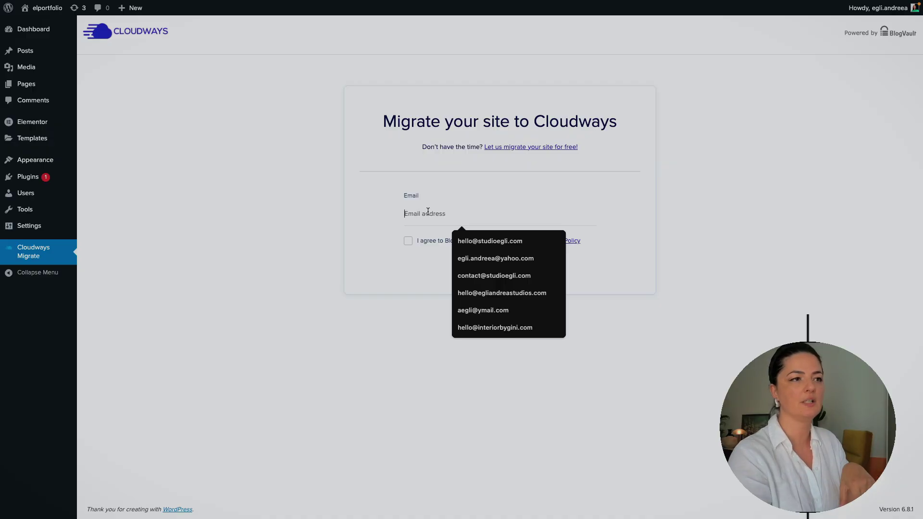
Fill in the site owner's email address on the migrator page.
{"action": "left_click", "coordinate": [462, 242]}
{"action": "left_click", "coordinate": [462, 242]}
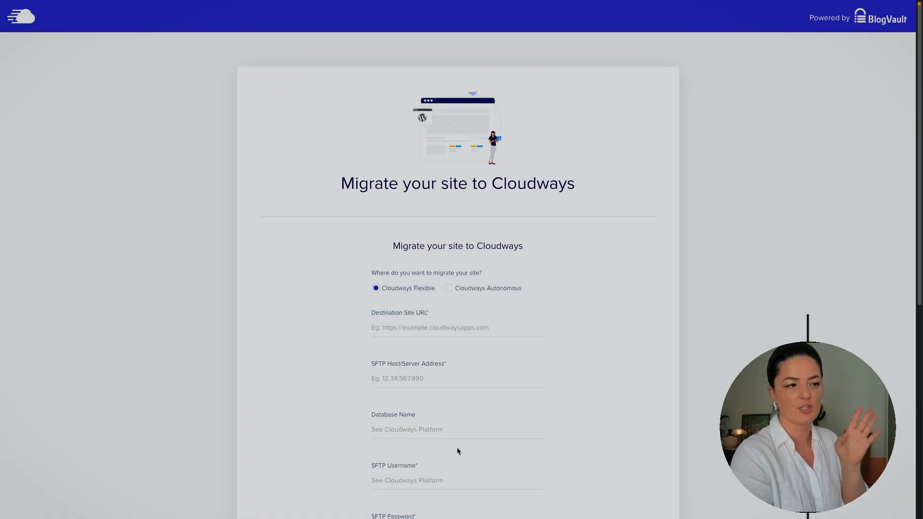
{"action": "scroll", "coordinate": [451, 439], "scroll_direction": "down", "scroll_amount": 5}
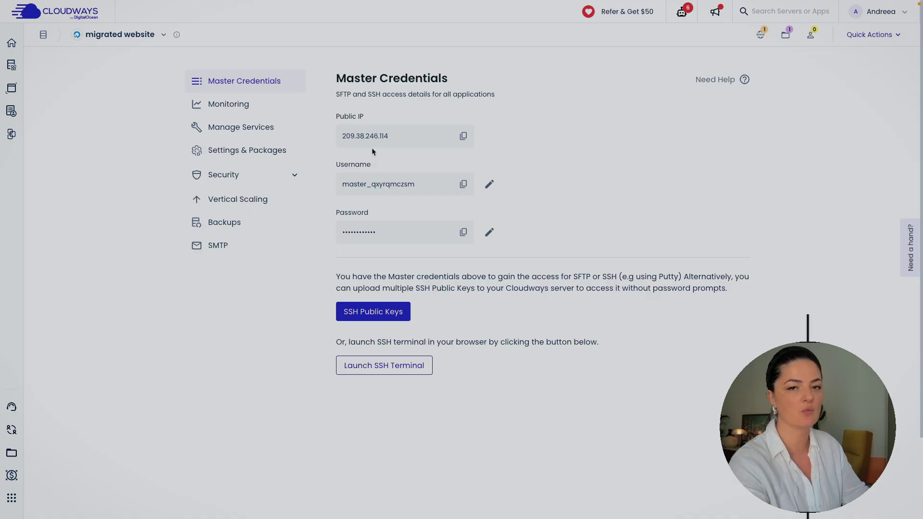
From Applications > migrated website, open the Application URL and copy the site title's link address.
{"action": "mouse_move", "coordinate": [27, 265]}
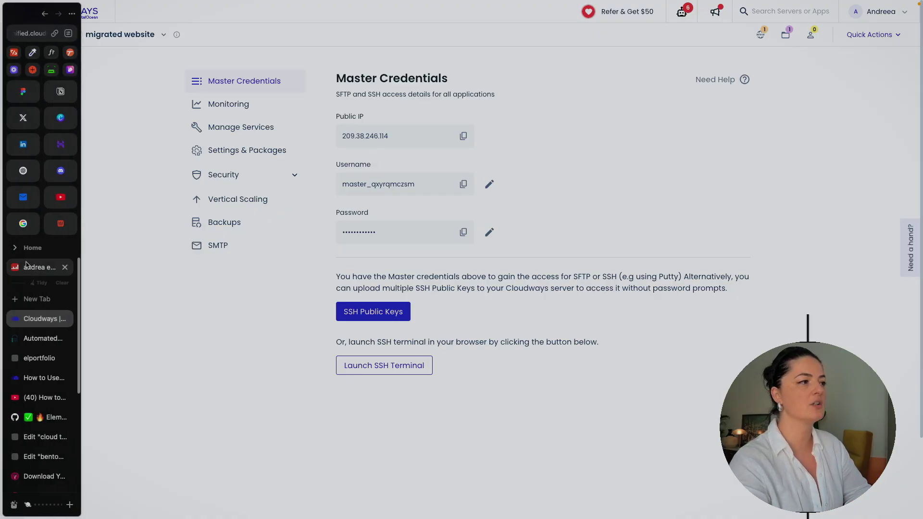
{"action": "left_click", "coordinate": [36, 338]}
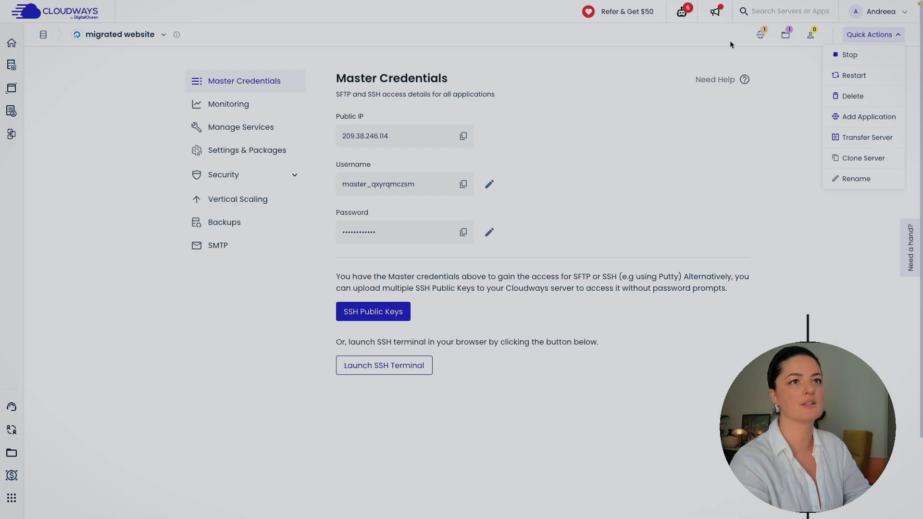
{"action": "left_click", "coordinate": [789, 33]}
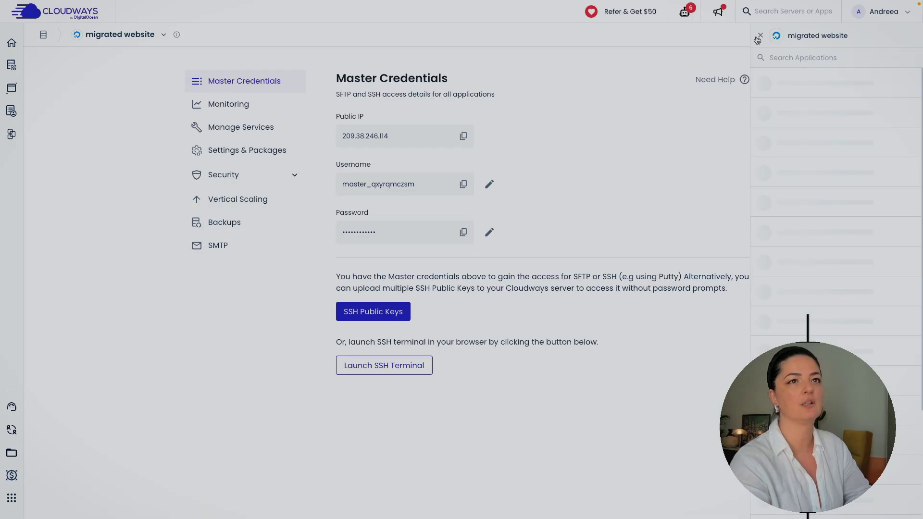
{"action": "left_click", "coordinate": [796, 84]}
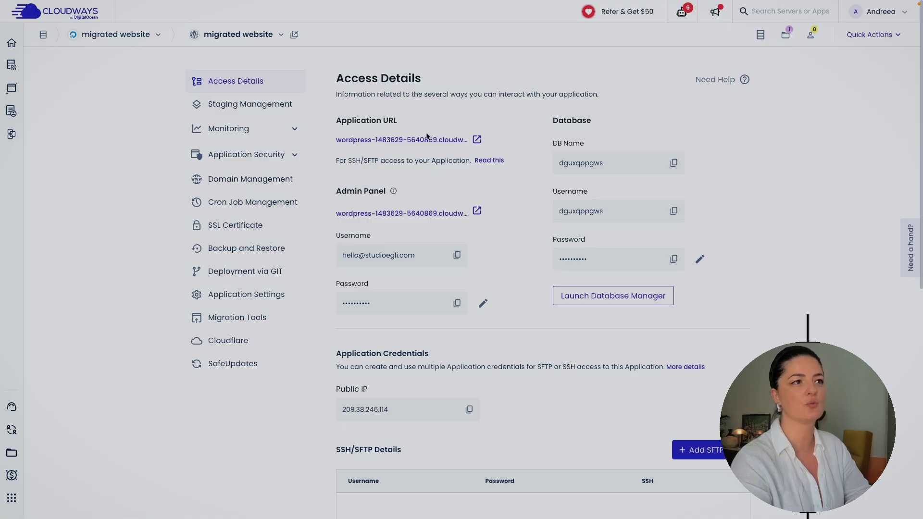
{"action": "left_click", "coordinate": [476, 142]}
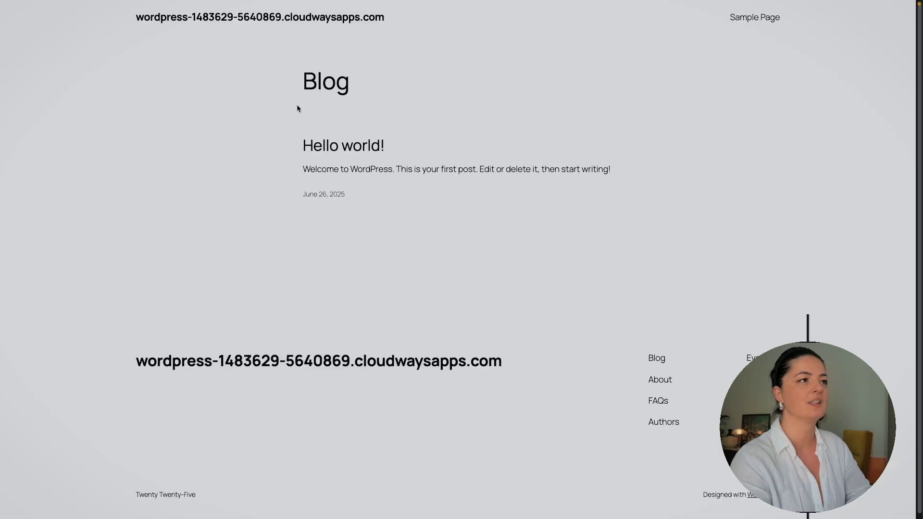
{"action": "right_click", "coordinate": [380, 21]}
{"action": "key", "text": "ctrl+c"}
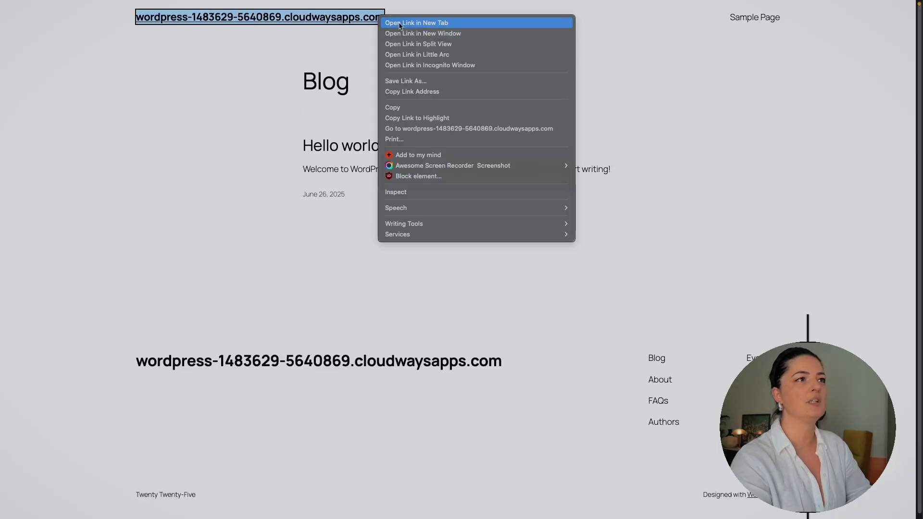
{"action": "left_click", "coordinate": [403, 91]}
Paste the new site address into the Destination Site URL field.
{"action": "mouse_move", "coordinate": [3, 298]}
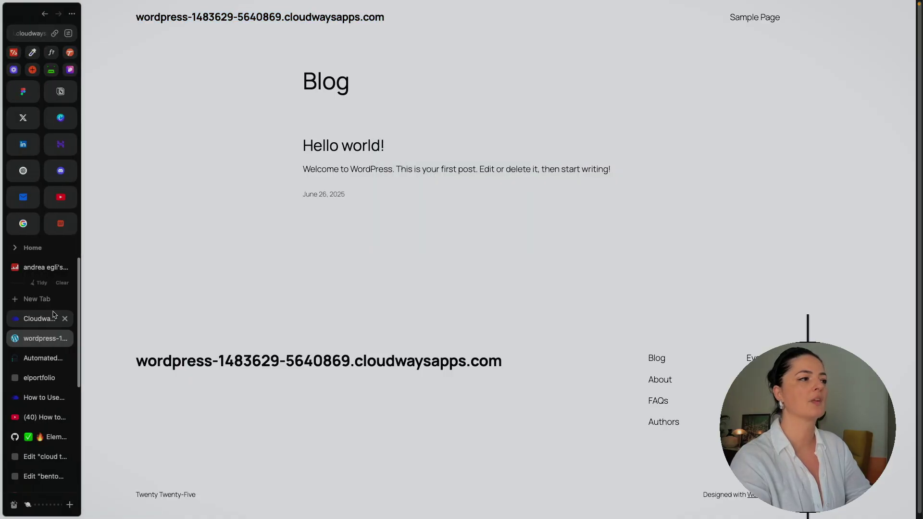
{"action": "left_click", "coordinate": [39, 359]}
{"action": "left_click", "coordinate": [426, 156]}
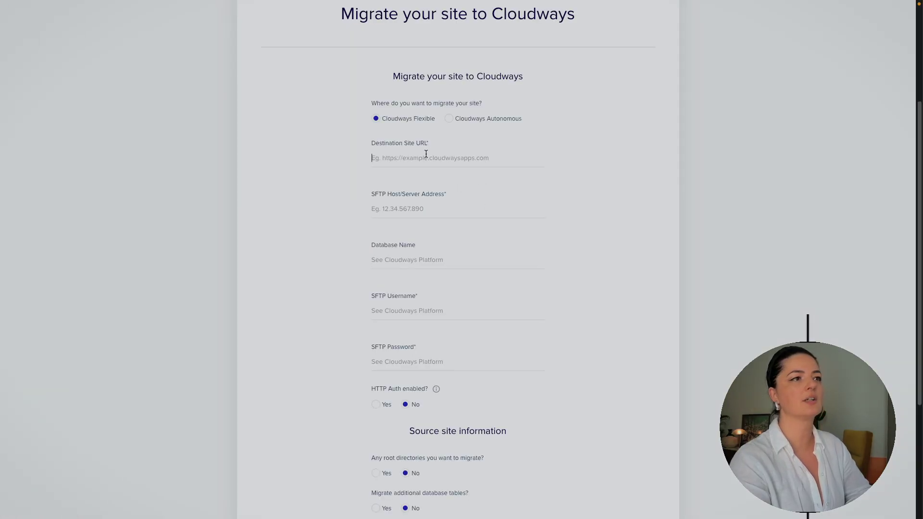
{"action": "key", "text": "ctrl+v"}
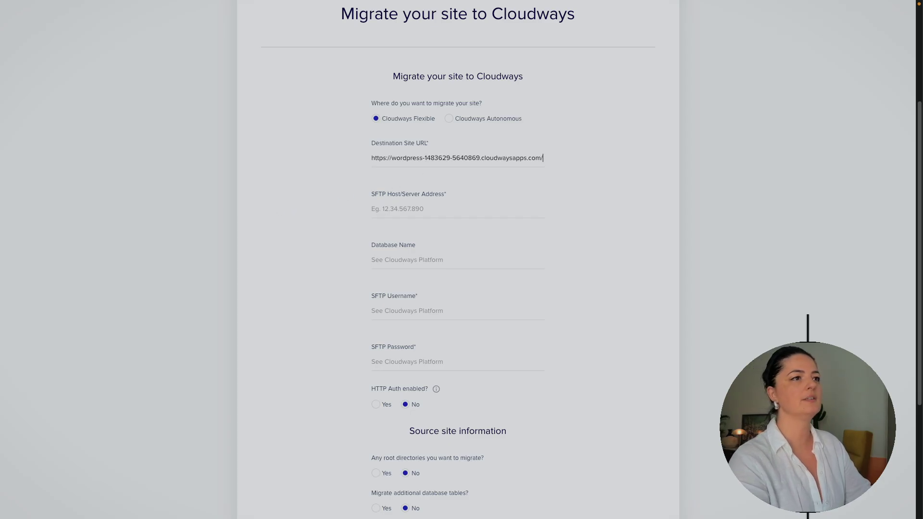
Copy the server's public IP 209.38.246.114 into the SFTP Host/Server Address field.
{"action": "mouse_move", "coordinate": [3, 337]}
{"action": "left_click", "coordinate": [35, 339]}
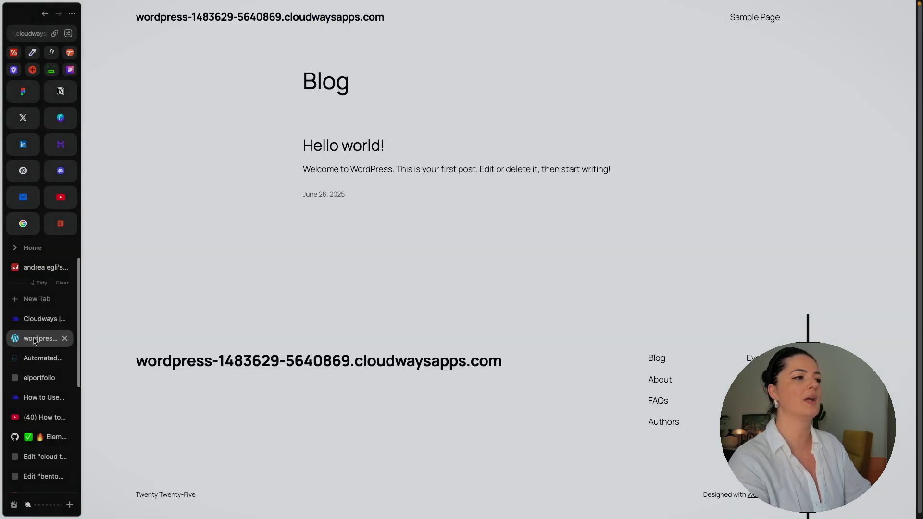
{"action": "left_click", "coordinate": [45, 14]}
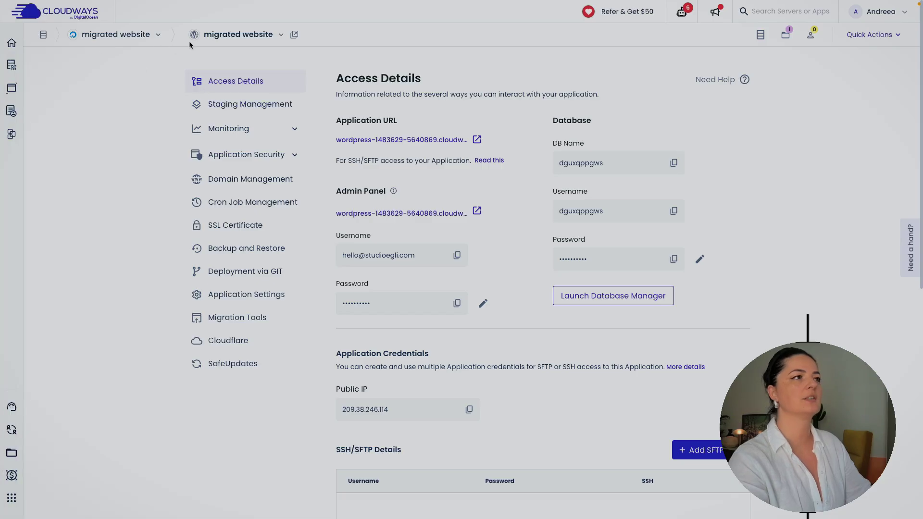
{"action": "left_click", "coordinate": [126, 35]}
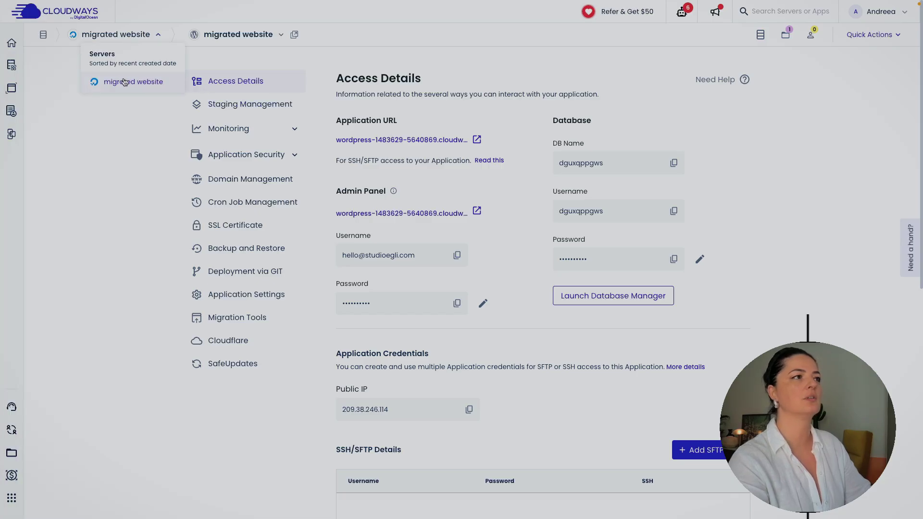
{"action": "left_click", "coordinate": [124, 80]}
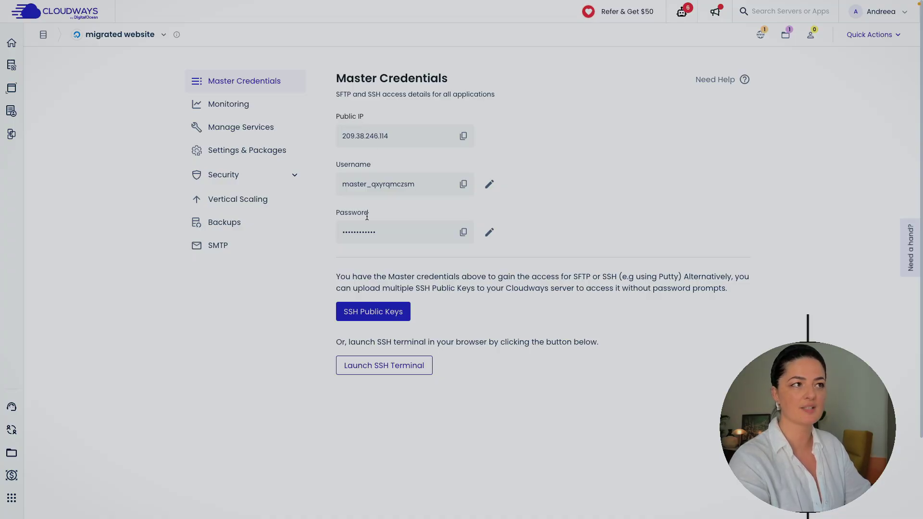
{"action": "left_click", "coordinate": [463, 137]}
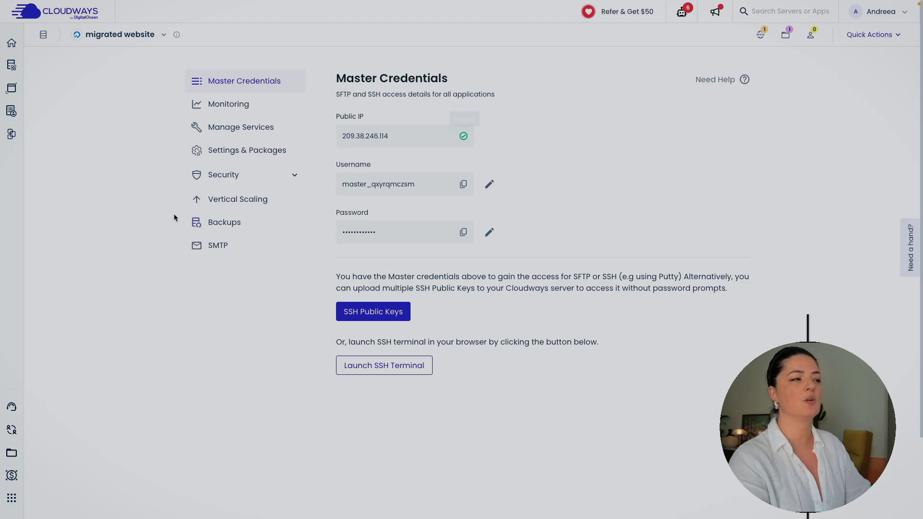
{"action": "mouse_move", "coordinate": [1, 217]}
{"action": "left_click", "coordinate": [39, 342]}
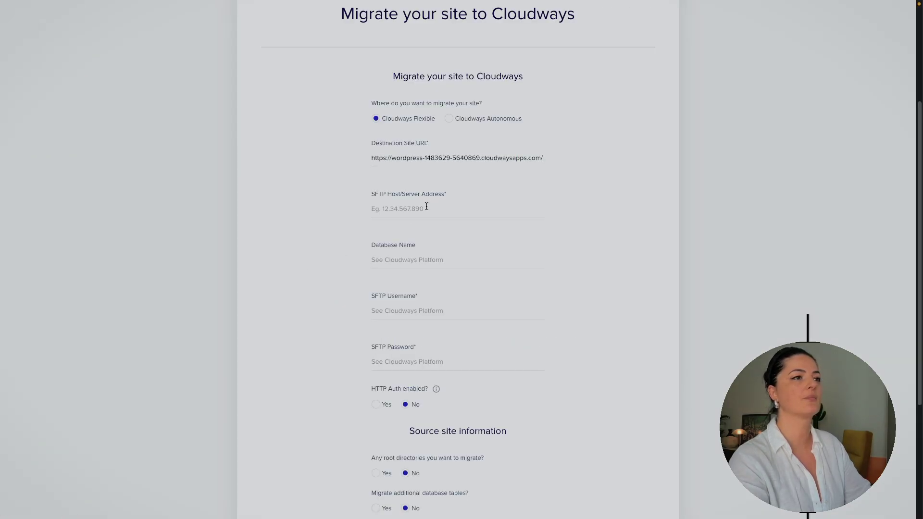
{"action": "left_click", "coordinate": [399, 214]}
{"action": "key", "text": "ctrl+v"}
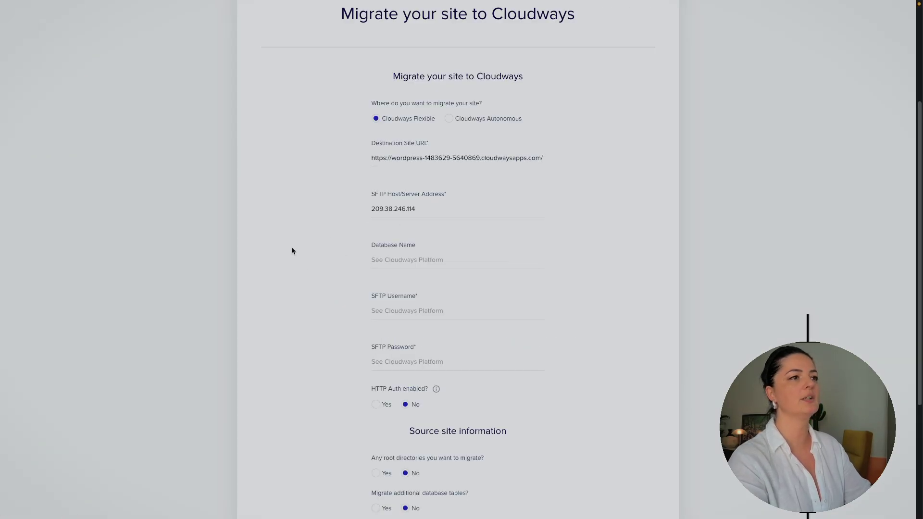
Copy the application's database name from its access details and paste it into the migrator form.
{"action": "left_click", "coordinate": [39, 319]}
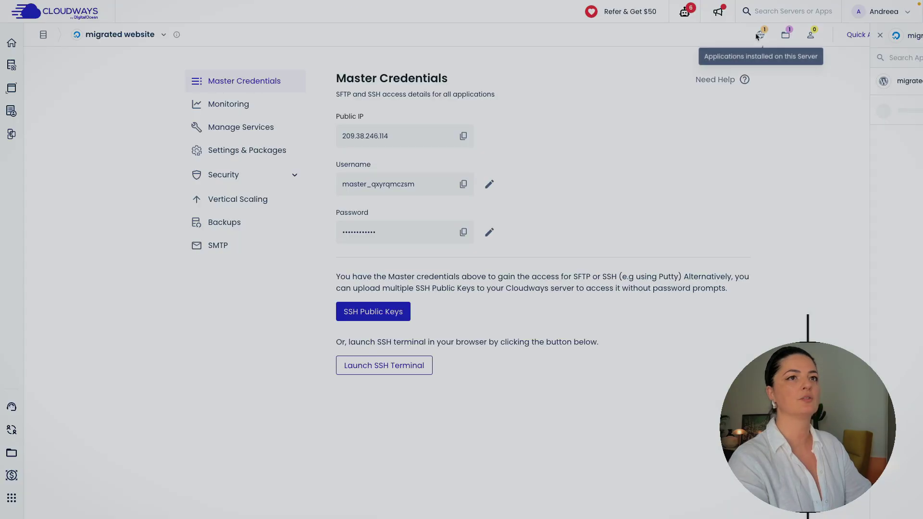
{"action": "left_click", "coordinate": [758, 33]}
{"action": "left_click", "coordinate": [780, 80]}
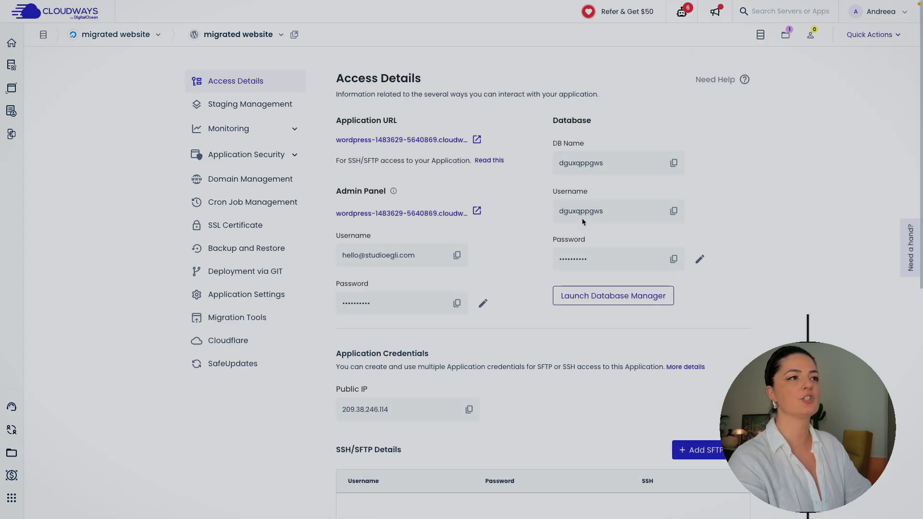
{"action": "left_click", "coordinate": [675, 163]}
{"action": "left_click", "coordinate": [144, 36]}
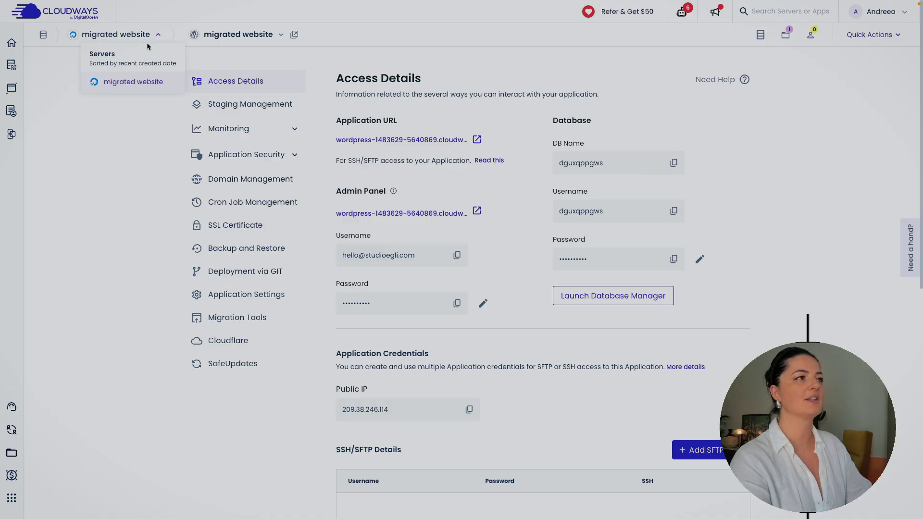
{"action": "left_click", "coordinate": [139, 82]}
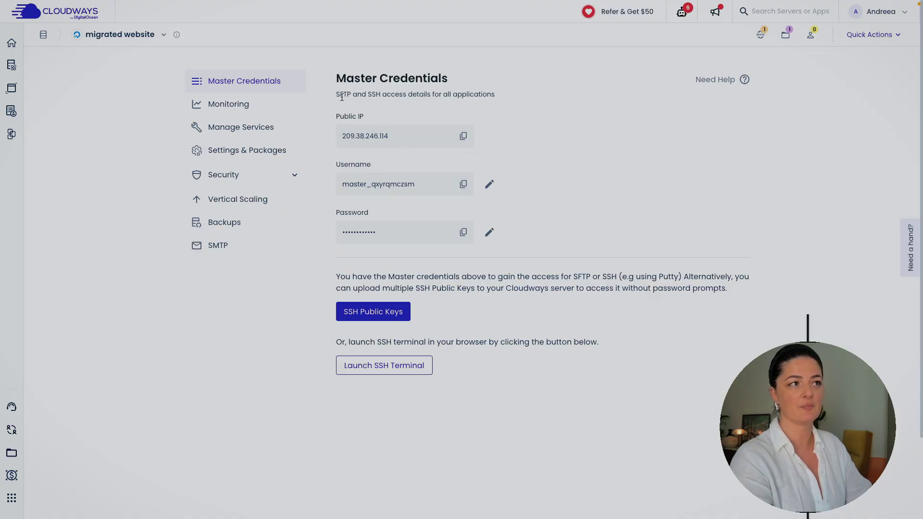
{"action": "left_click", "coordinate": [39, 346]}
{"action": "left_click", "coordinate": [390, 310]}
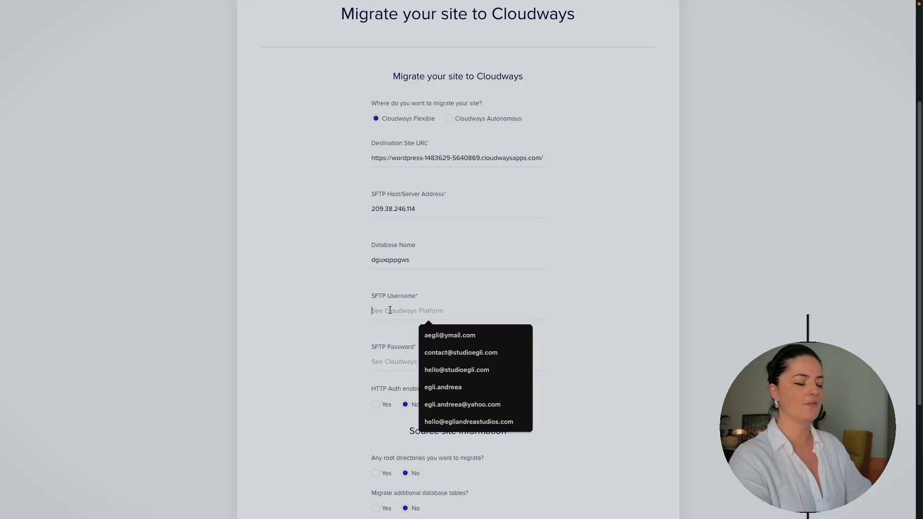
{"action": "key", "text": "super+v"}
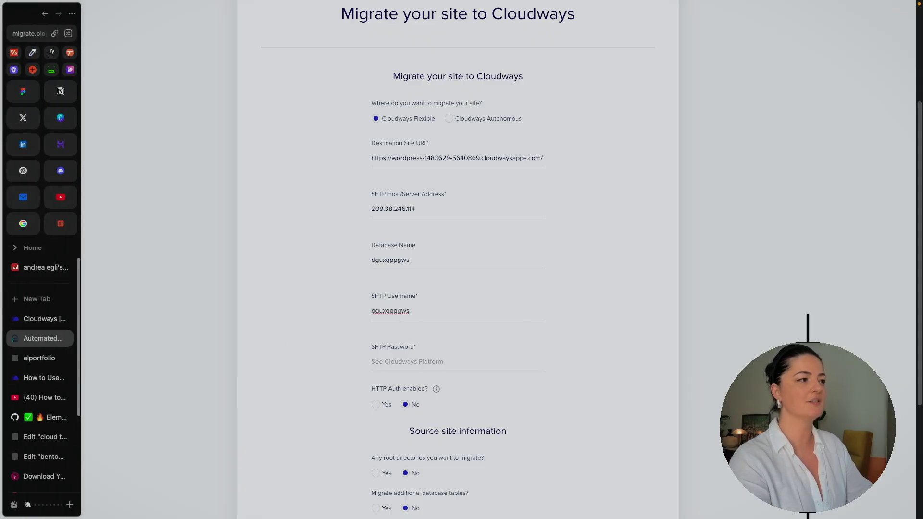
Replace the SFTP Username with the server's master username, then copy the master password.
{"action": "left_click", "coordinate": [43, 298]}
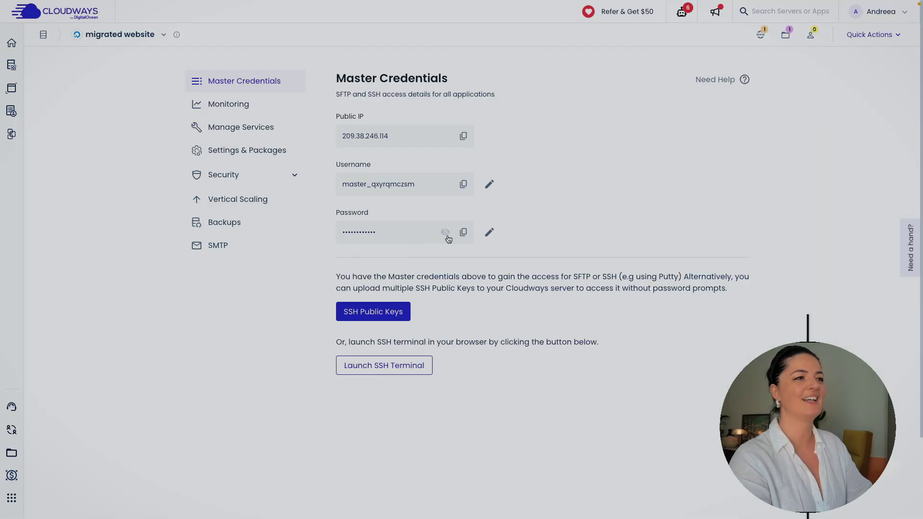
{"action": "left_click", "coordinate": [463, 184]}
{"action": "mouse_move", "coordinate": [5, 270]}
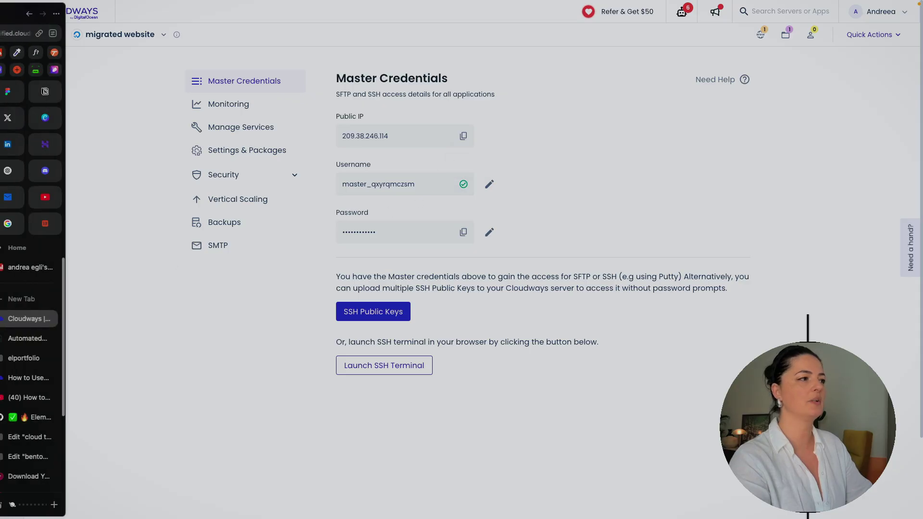
{"action": "left_click", "coordinate": [36, 358]}
{"action": "double_click", "coordinate": [417, 310]}
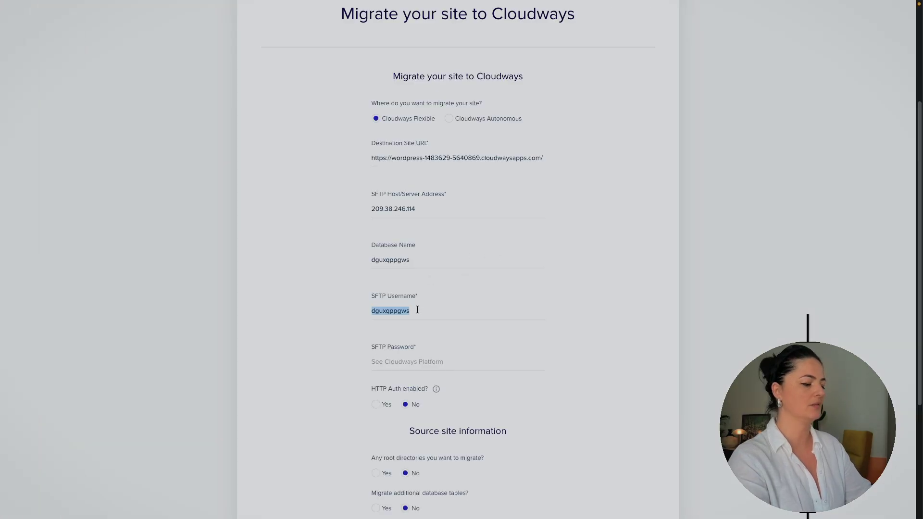
{"action": "key", "text": "ctrl+v"}
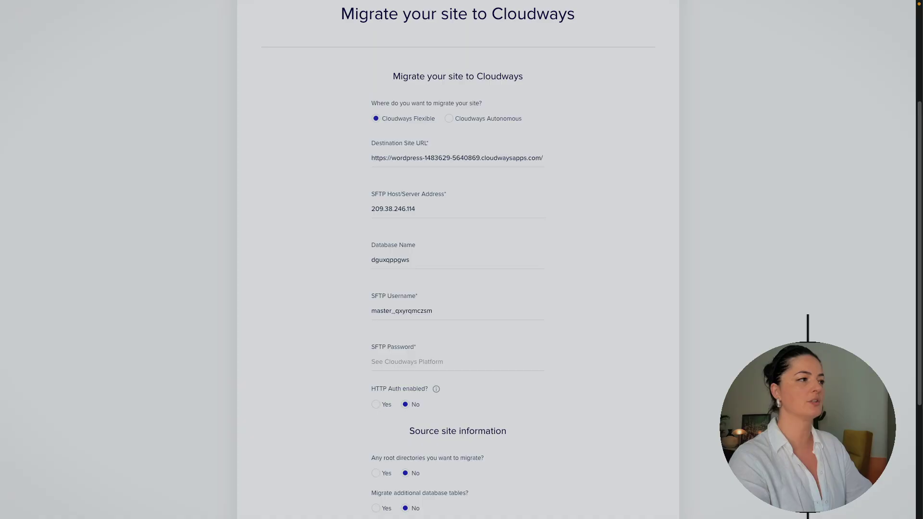
{"action": "mouse_move", "coordinate": [4, 289]}
{"action": "left_click", "coordinate": [36, 320]}
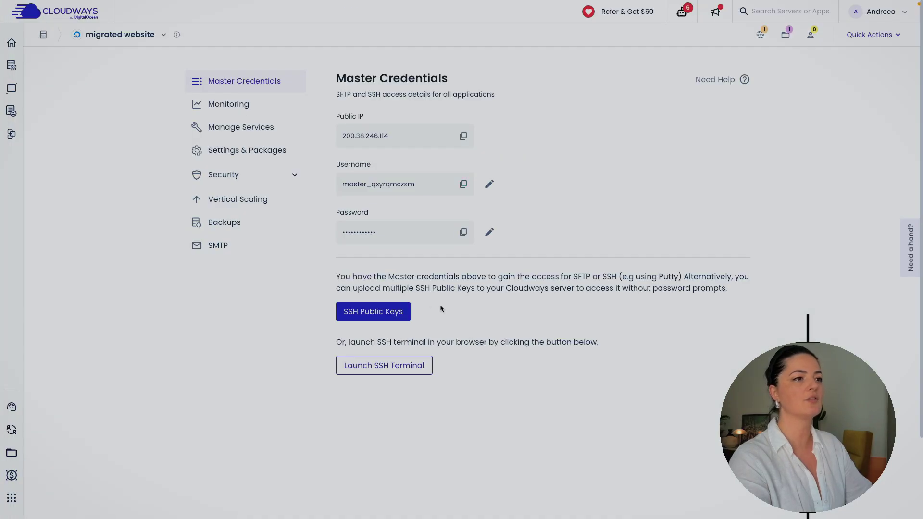
{"action": "left_click", "coordinate": [462, 233]}
Paste the master password into the SFTP Password field.
{"action": "mouse_move", "coordinate": [6, 356]}
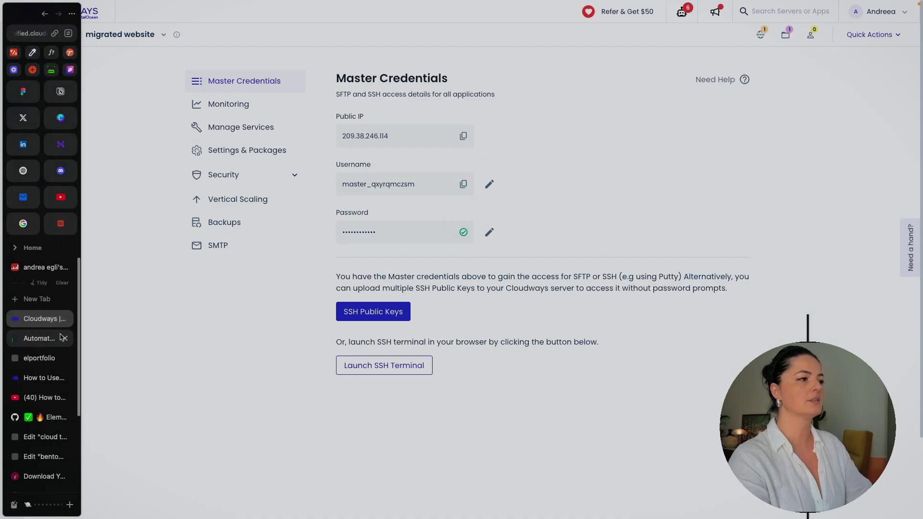
{"action": "left_click", "coordinate": [38, 339]}
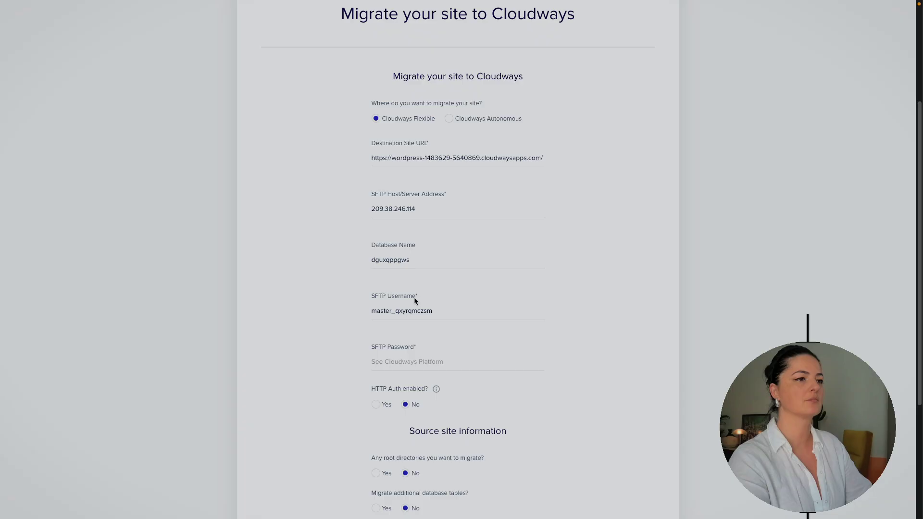
{"action": "left_click", "coordinate": [411, 364]}
{"action": "key", "text": "super+v"}
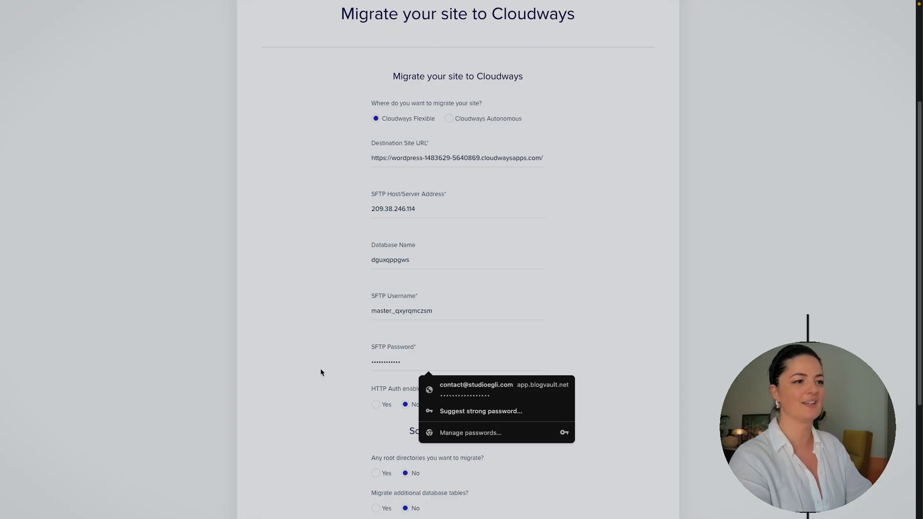
{"action": "scroll", "coordinate": [319, 368], "scroll_direction": "down", "scroll_amount": 2}
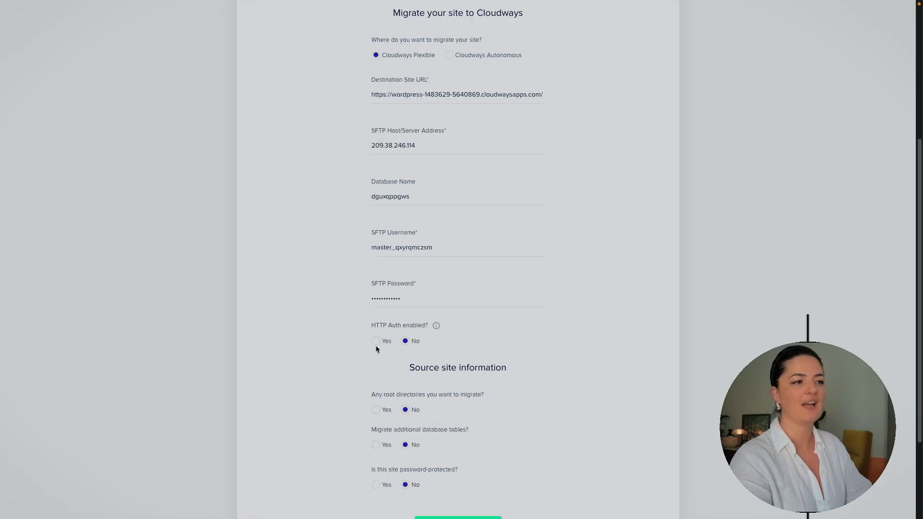
Set root directories migration to Yes and leave additional database tables at No.
{"action": "left_click", "coordinate": [376, 411]}
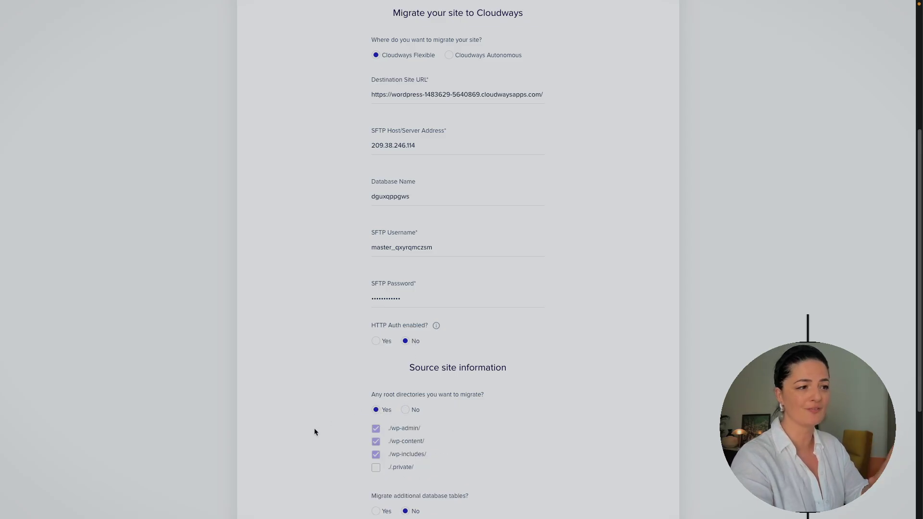
{"action": "scroll", "coordinate": [314, 428], "scroll_direction": "down", "scroll_amount": 3}
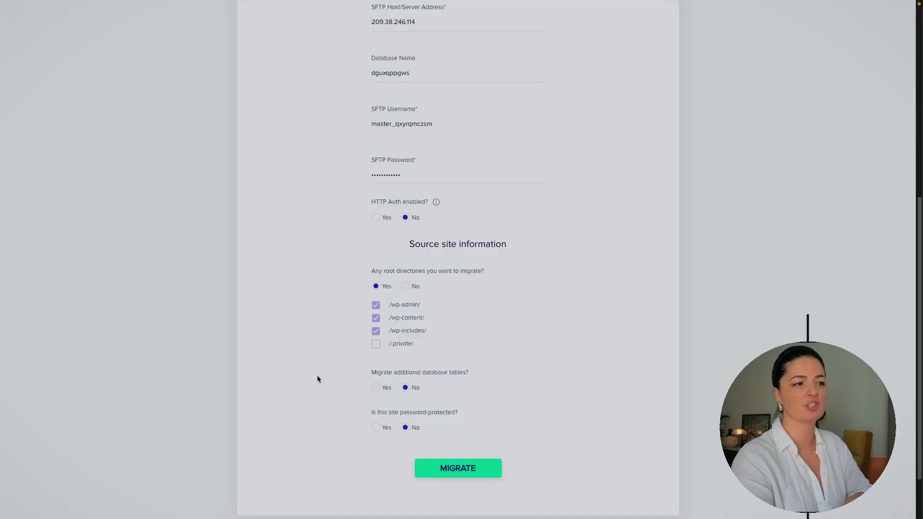
{"action": "scroll", "coordinate": [313, 394], "scroll_direction": "down", "scroll_amount": 1}
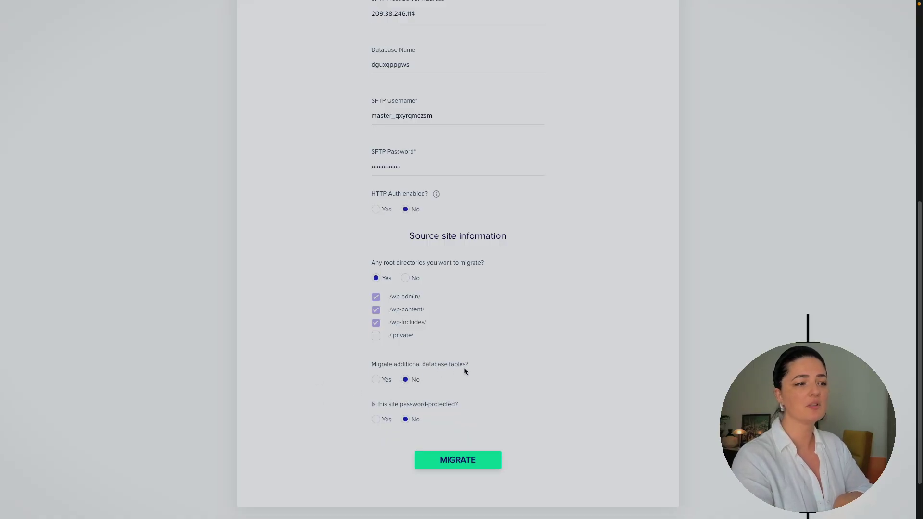
{"action": "left_click", "coordinate": [377, 380]}
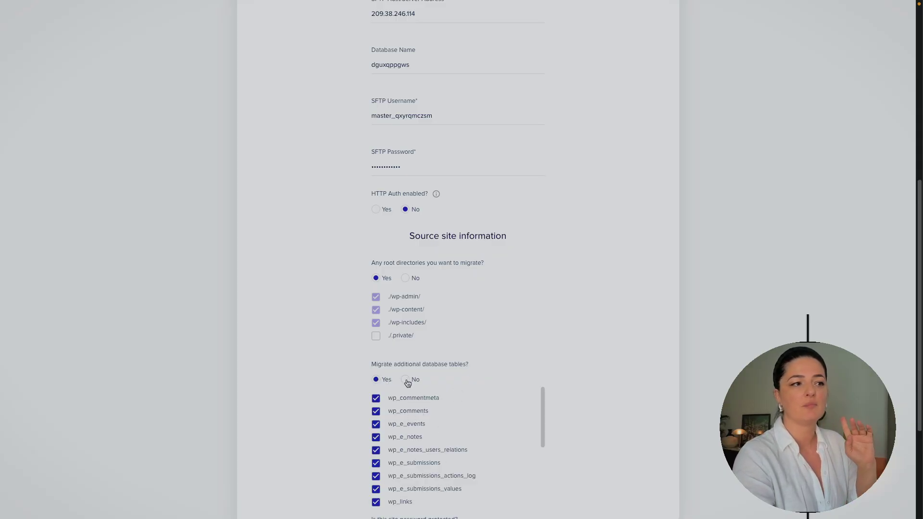
{"action": "scroll", "coordinate": [474, 437], "scroll_direction": "down", "scroll_amount": 5}
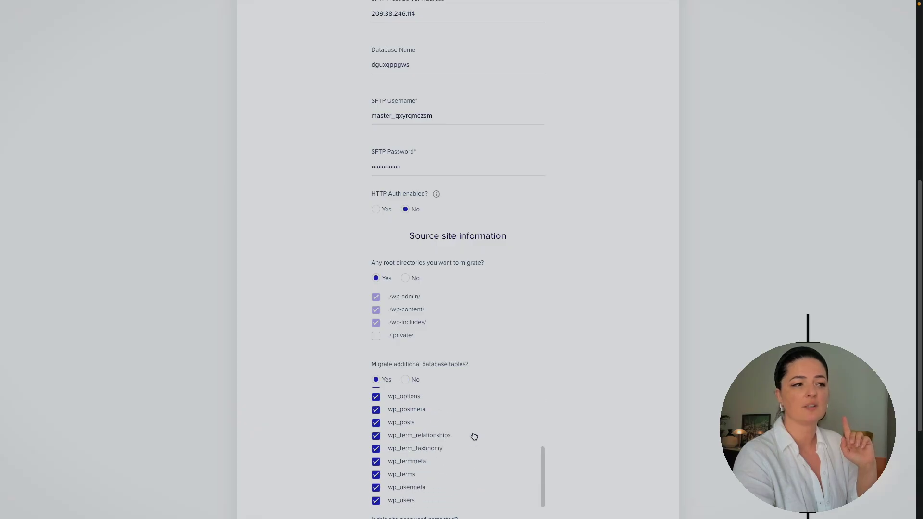
{"action": "left_click", "coordinate": [405, 380]}
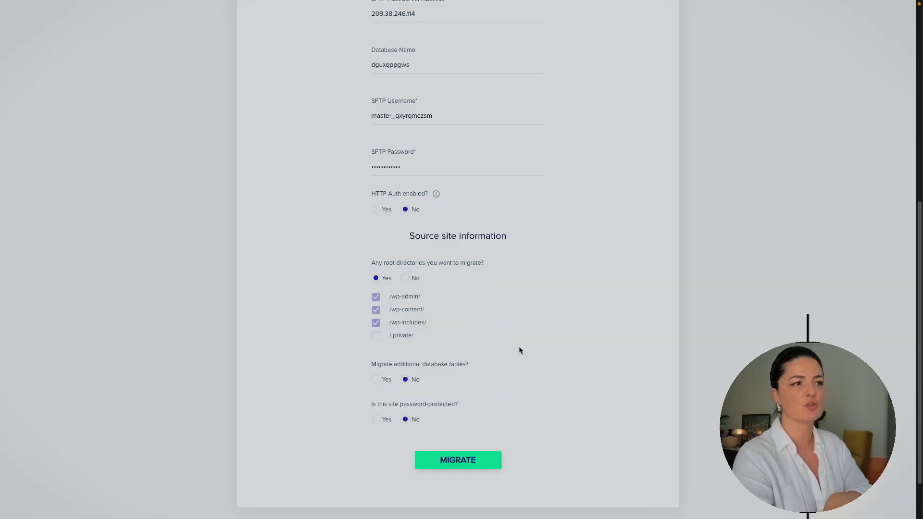
{"action": "scroll", "coordinate": [519, 348], "scroll_direction": "up", "scroll_amount": 3}
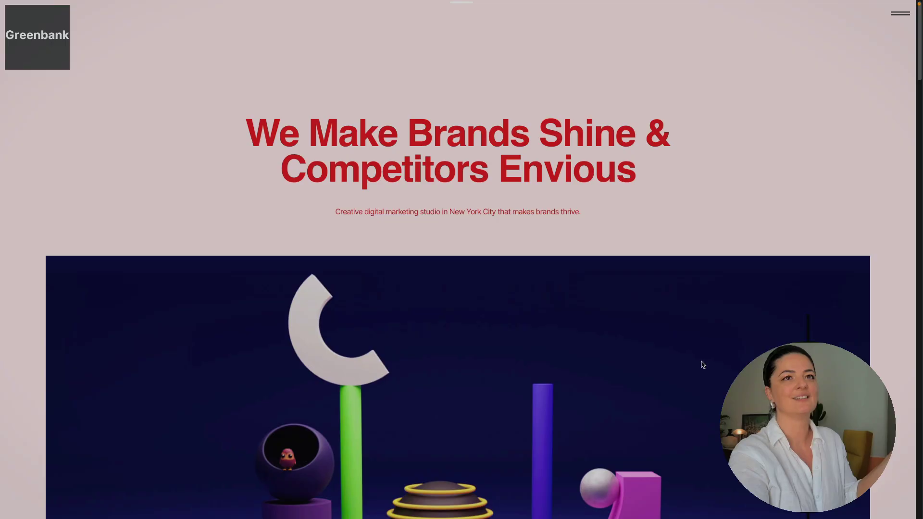
Open and close the Greenbank site's slide-out audit form, then return to Cloudways Master Credentials.
{"action": "left_click", "coordinate": [900, 13]}
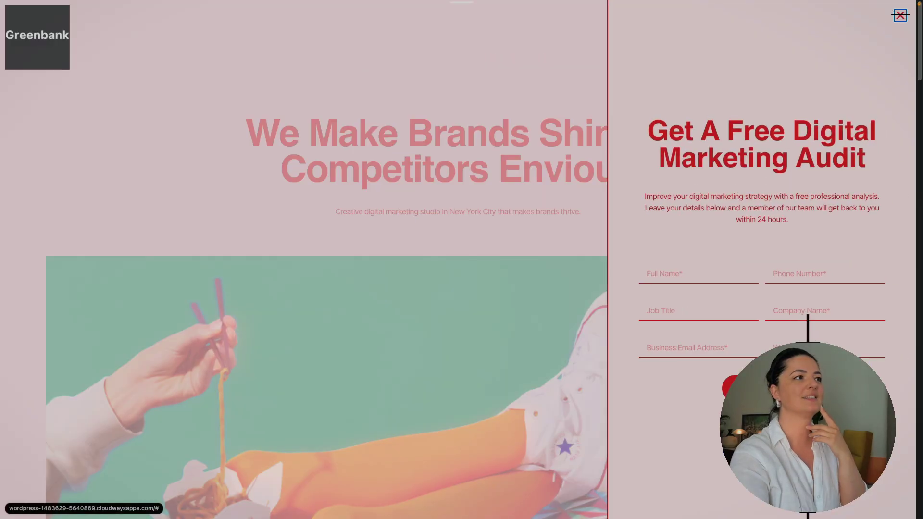
{"action": "left_click", "coordinate": [67, 288]}
{"action": "mouse_move", "coordinate": [3, 269]}
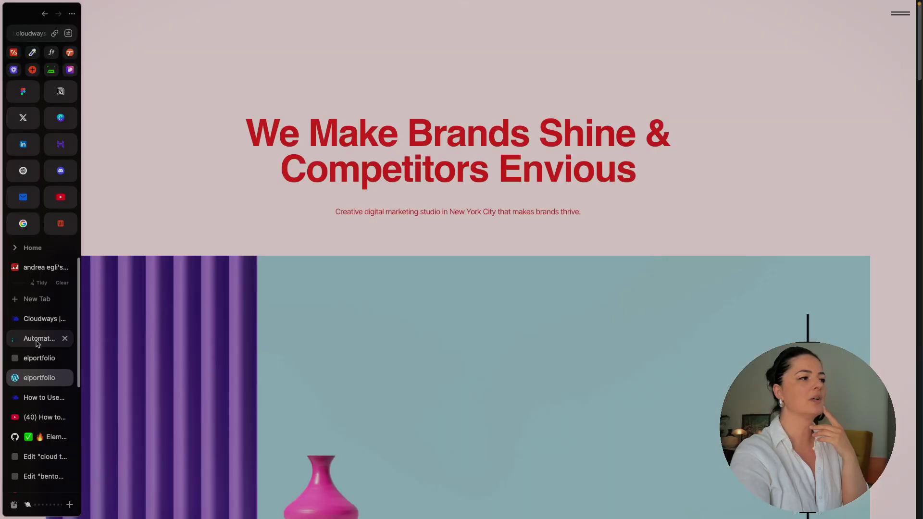
{"action": "left_click", "coordinate": [38, 340]}
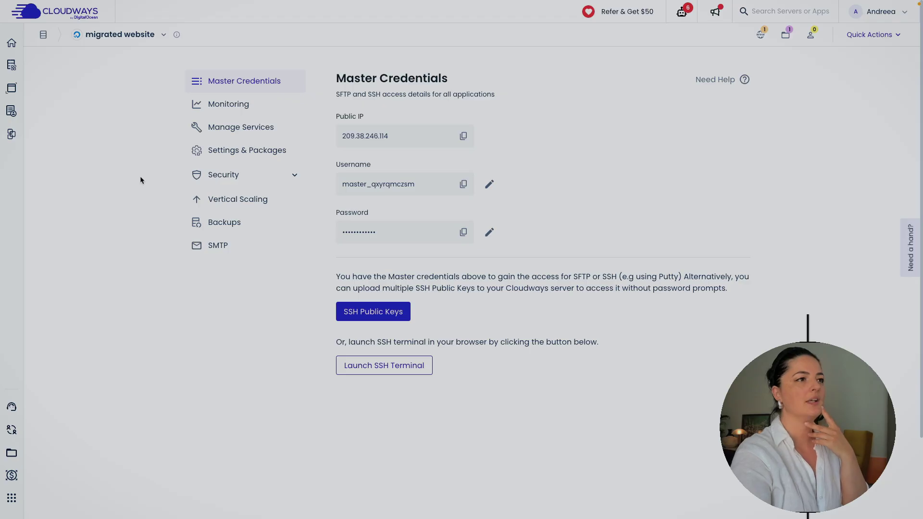
Open the migrated website's Access Details from the server's Applications list and view its WordPress login page.
{"action": "left_click", "coordinate": [761, 35]}
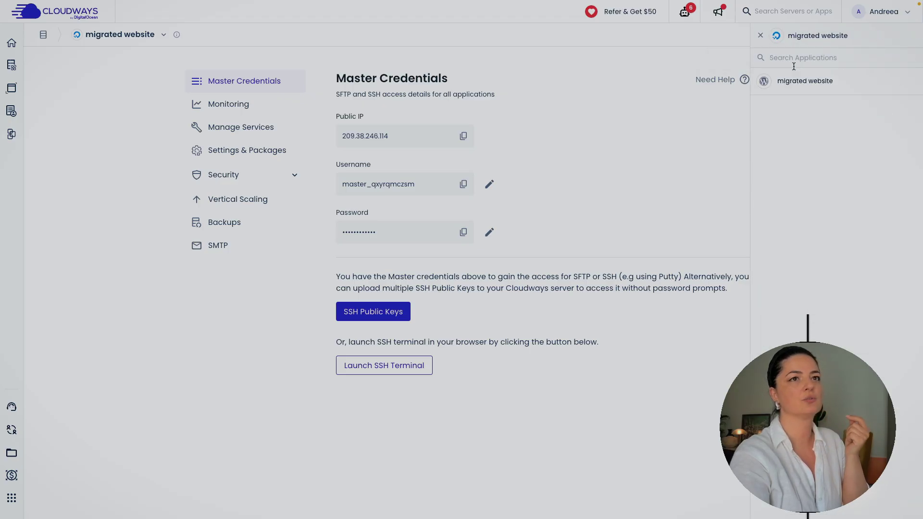
{"action": "left_click", "coordinate": [801, 82]}
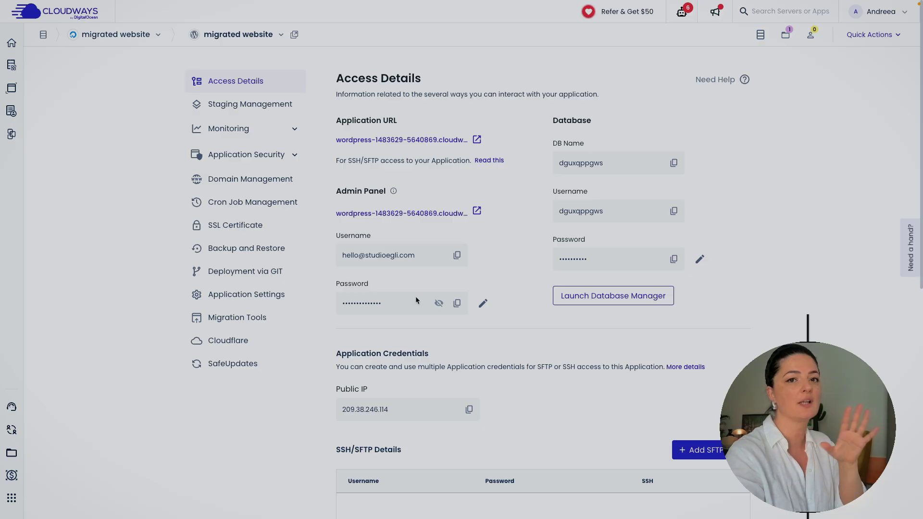
{"action": "mouse_move", "coordinate": [2, 221]}
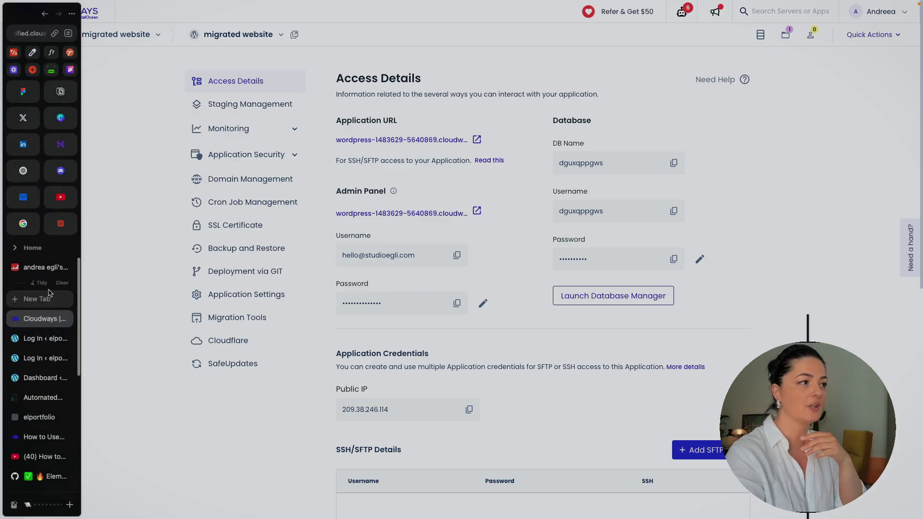
{"action": "left_click", "coordinate": [42, 339]}
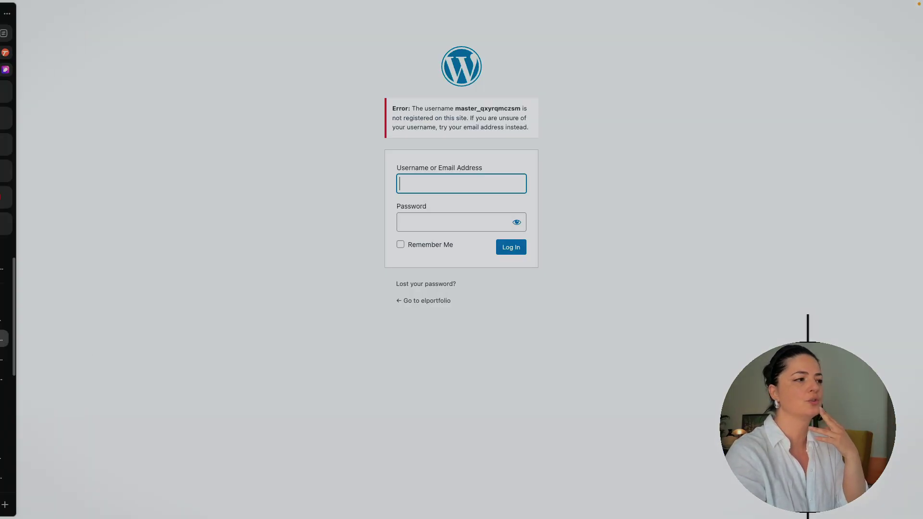
Close the failed WordPress login page and bring up the signed-in elportfolio admin Dashboard.
{"action": "mouse_move", "coordinate": [60, 366]}
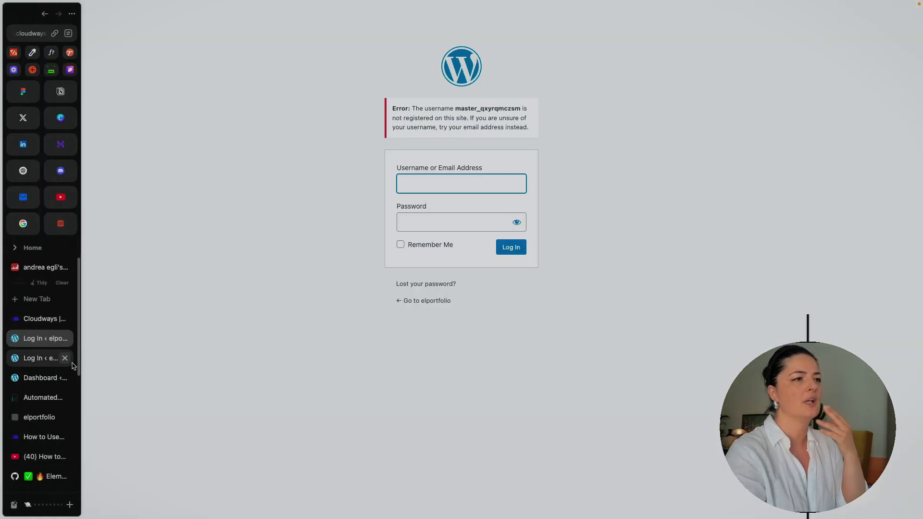
{"action": "left_click", "coordinate": [65, 339]}
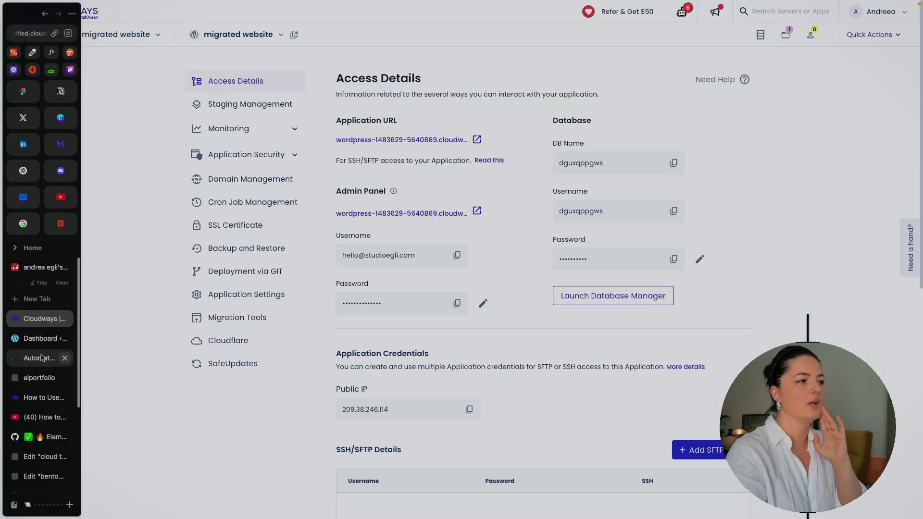
{"action": "left_click", "coordinate": [39, 340]}
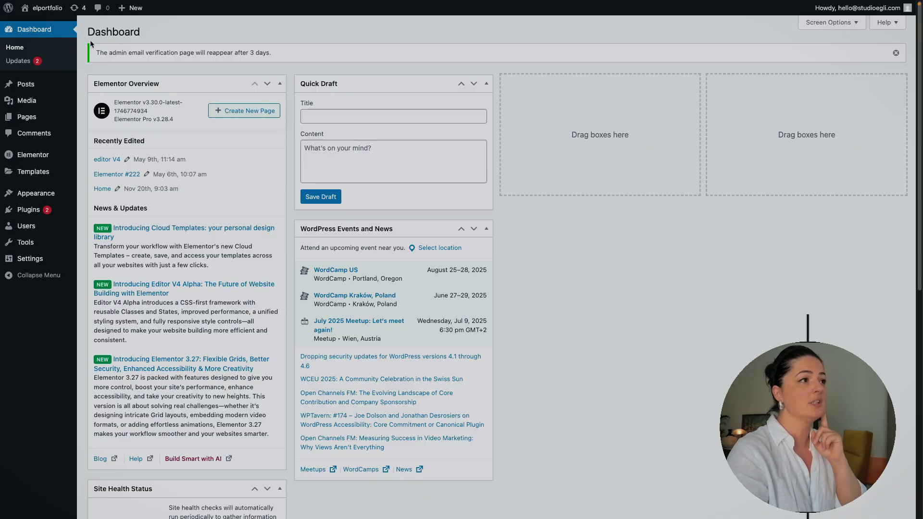
Open the Pages list showing the nine published pages, including About, Contact Us, Home and Work.
{"action": "left_click", "coordinate": [32, 118]}
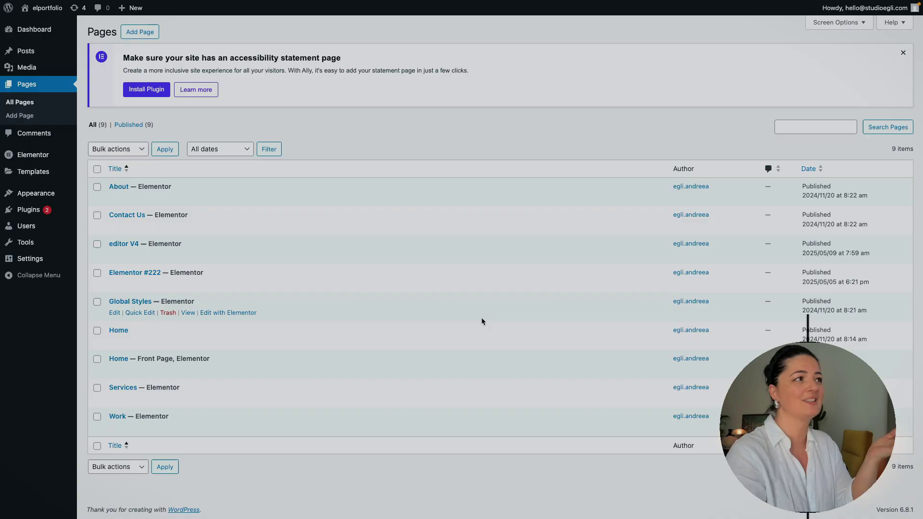